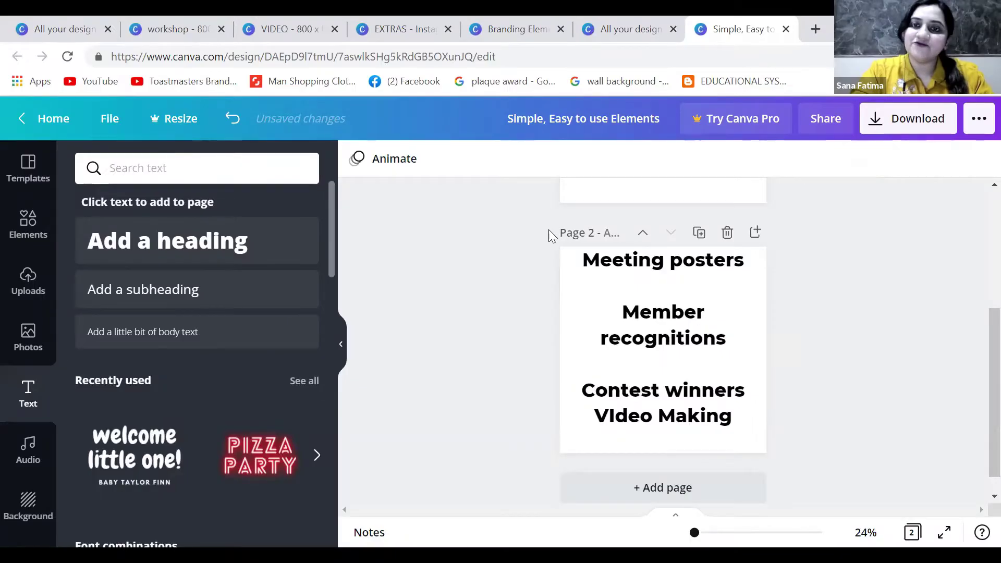
# View the brand colour palette page, with its hex codes, in the Branding Elements design
pyautogui.scroll(5, 500, 253)
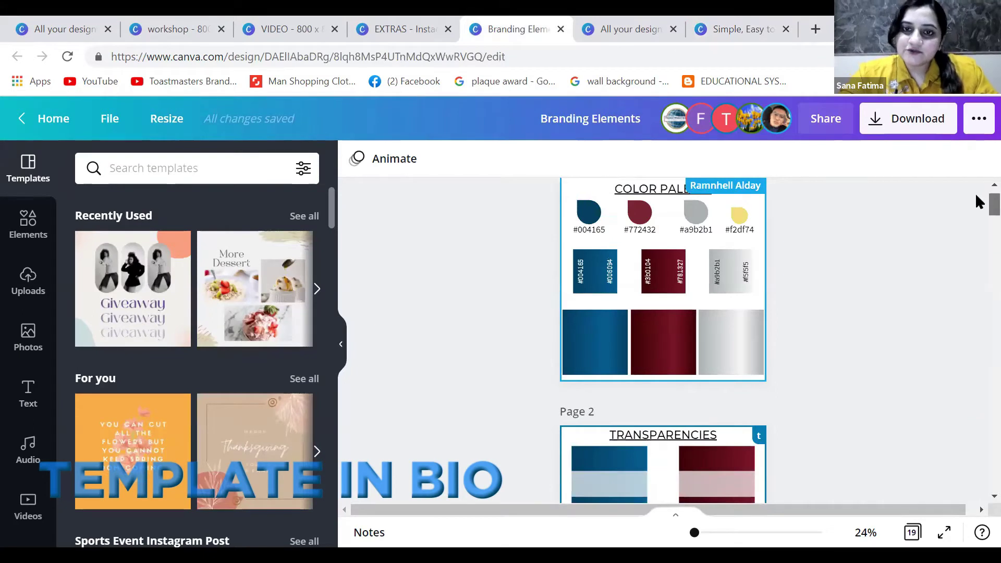
# Scroll through the Branding Elements pages to review the brand logos and fonts
pyautogui.scroll(-2, 975, 197)
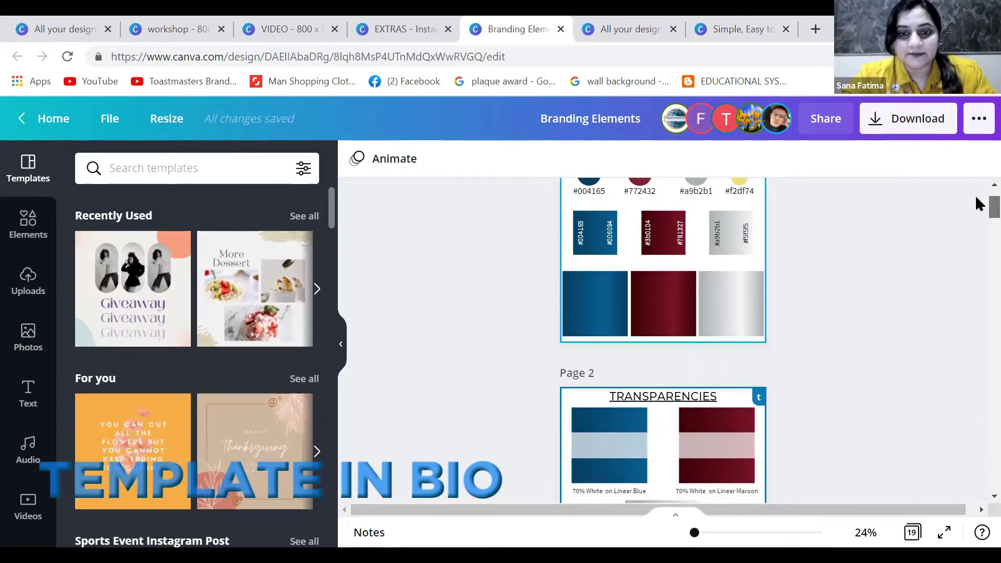
pyautogui.scroll(-3, 978, 204)
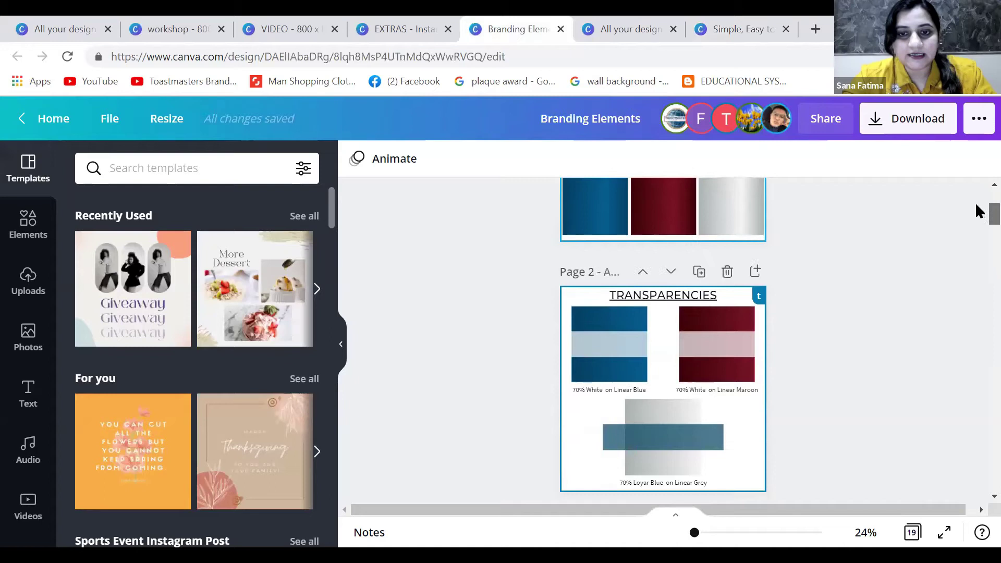
pyautogui.scroll(-1, 978, 211)
pyautogui.scroll(-4, 976, 213)
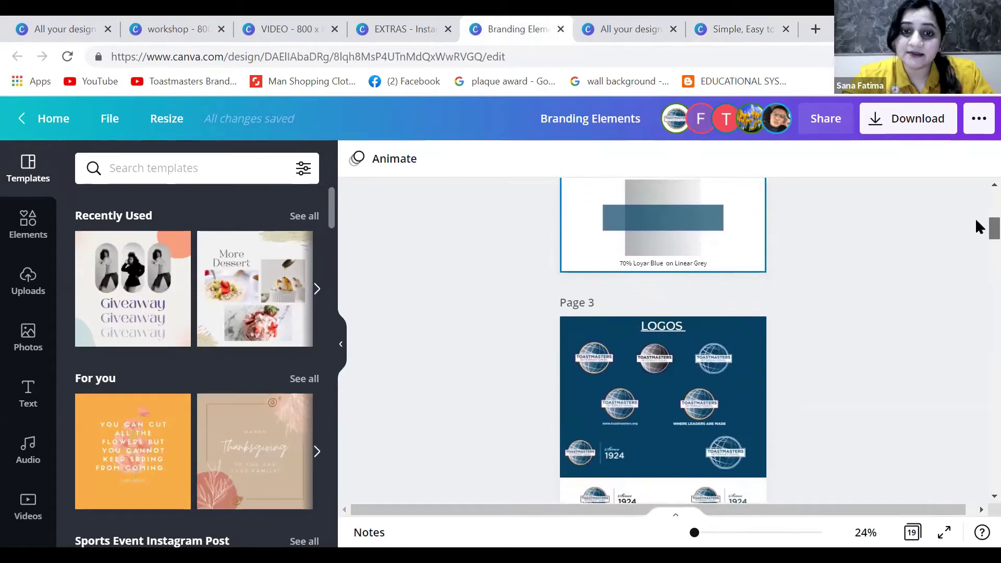
pyautogui.scroll(-1, 977, 229)
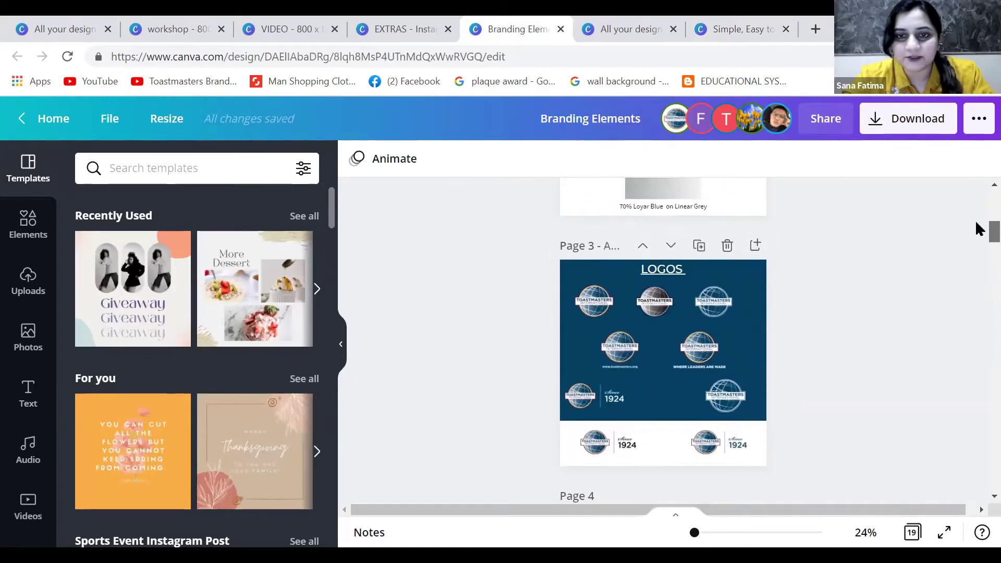
pyautogui.scroll(-1, 978, 232)
pyautogui.scroll(-2, 979, 234)
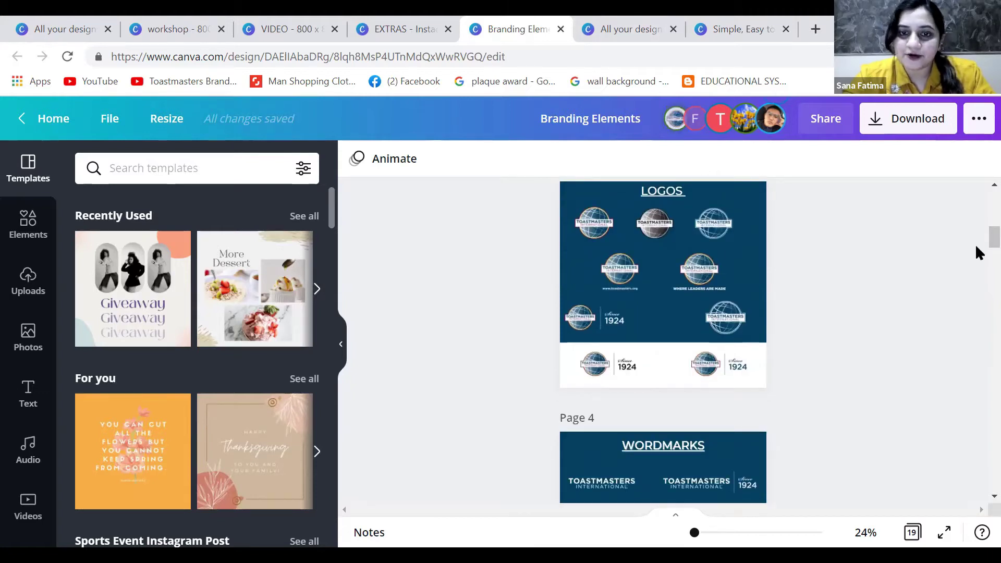
pyautogui.scroll(-10, 976, 244)
pyautogui.scroll(-6, 975, 251)
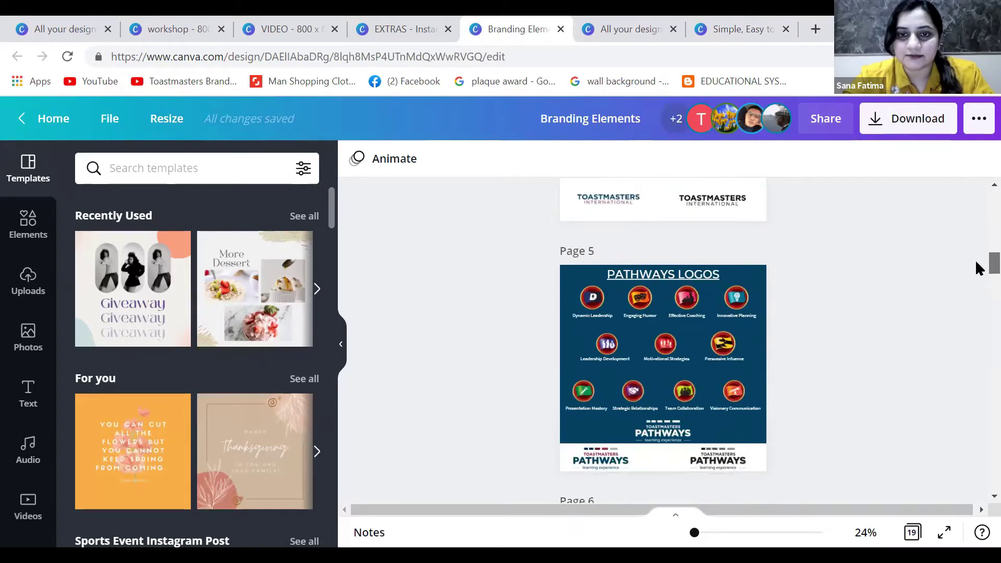
pyautogui.scroll(-7, 975, 266)
pyautogui.scroll(-6, 976, 279)
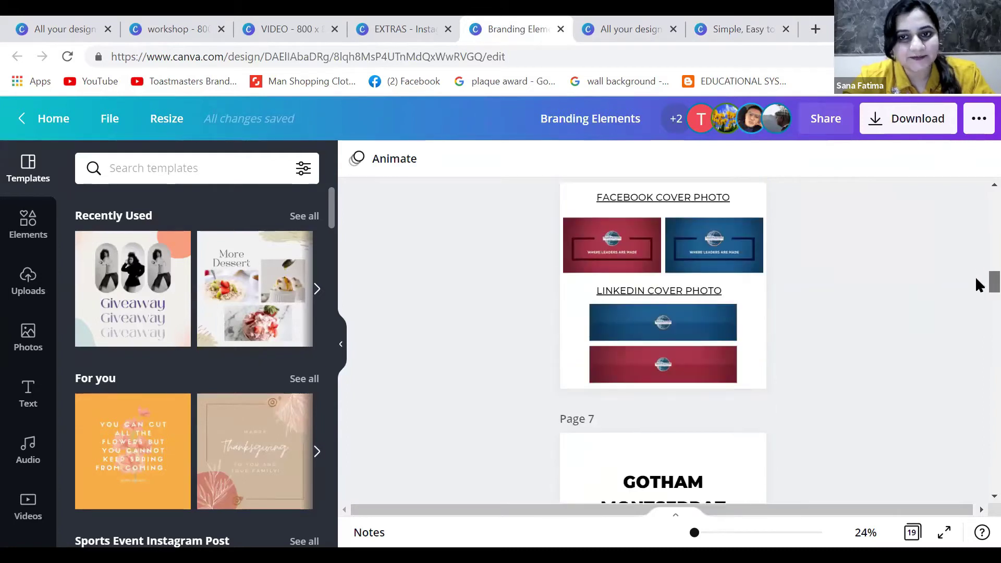
pyautogui.scroll(-10, 975, 292)
pyautogui.scroll(9, 976, 289)
pyautogui.scroll(-2, 977, 287)
# Check the GOTHAM, MONTSERRAT and Source Sans Pro samples, then return to the Simple, Easy design
pyautogui.click(638, 349)
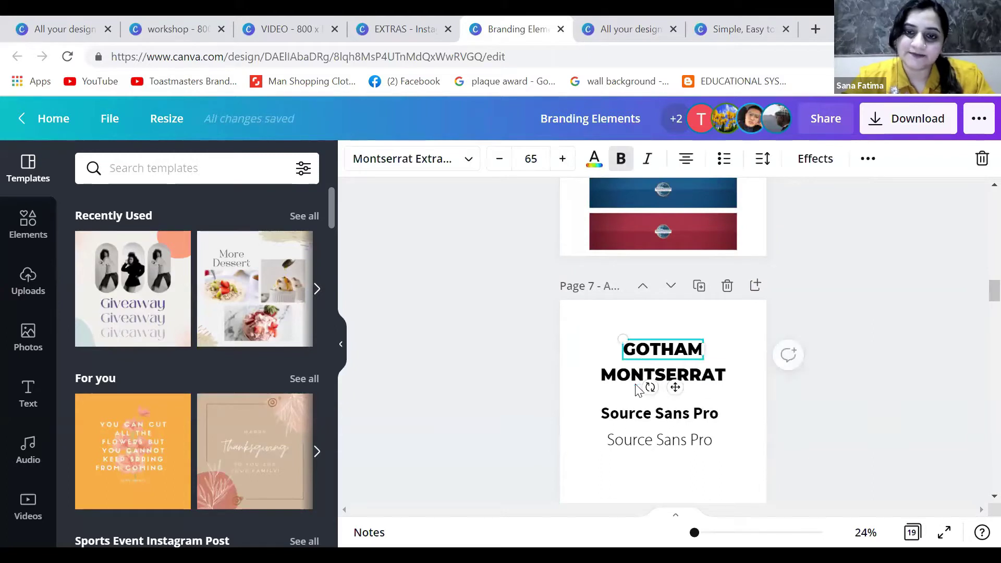
pyautogui.click(637, 386)
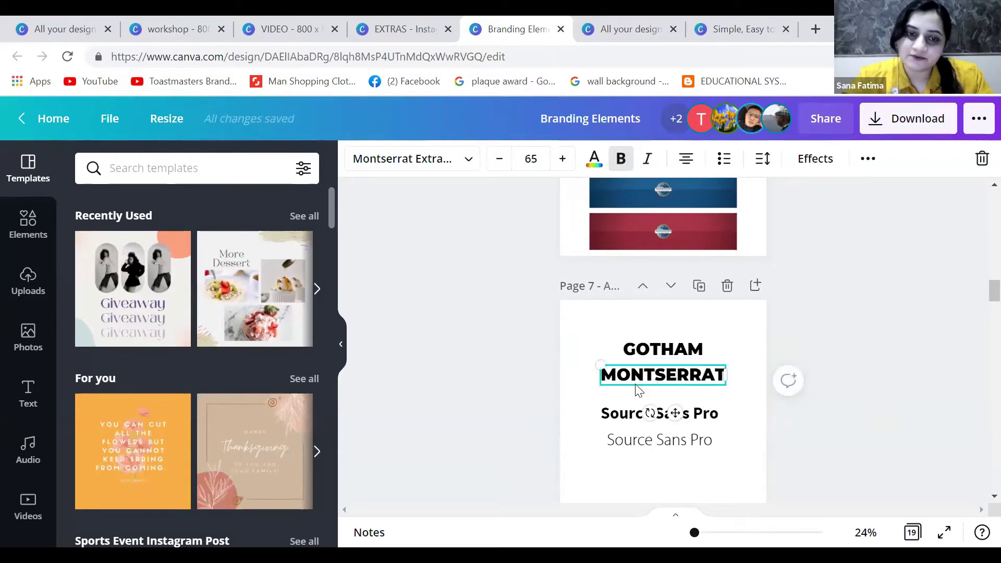
pyautogui.click(646, 412)
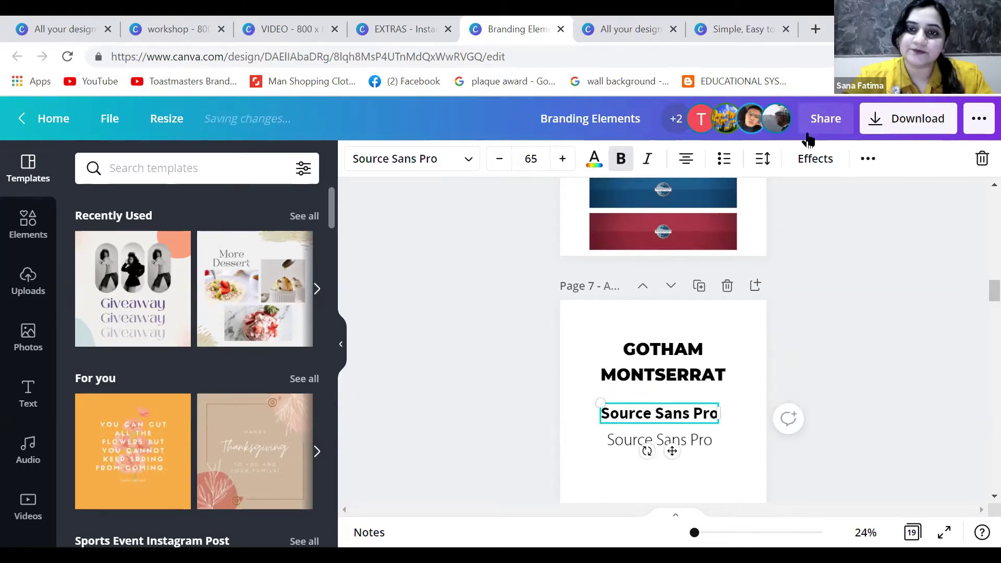
pyautogui.click(732, 31)
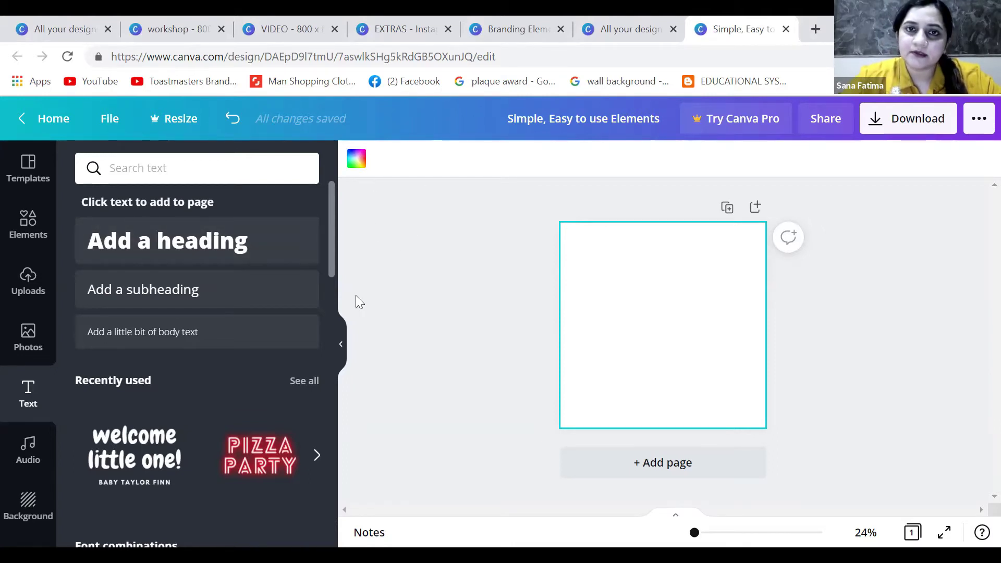
# Pick the maroon gradient tile from the Branding Elements palette
pyautogui.click(512, 29)
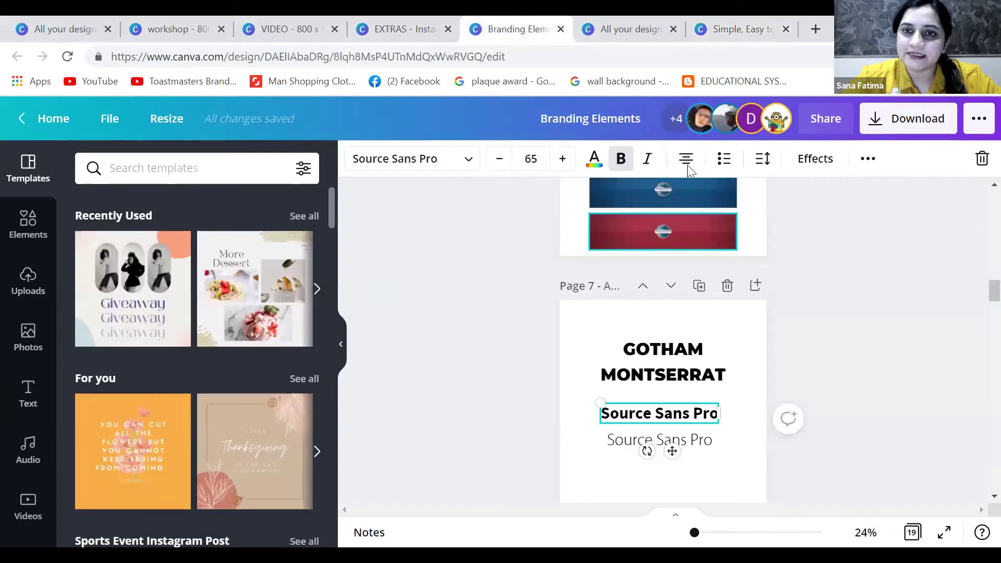
pyautogui.moveTo(993, 289); pyautogui.dragTo(978, 197)
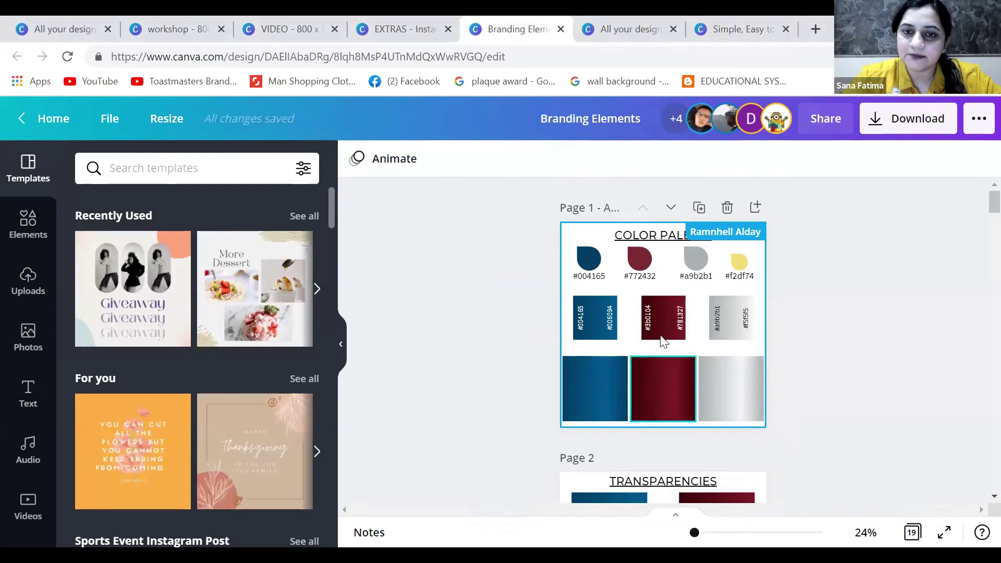
pyautogui.click(668, 324)
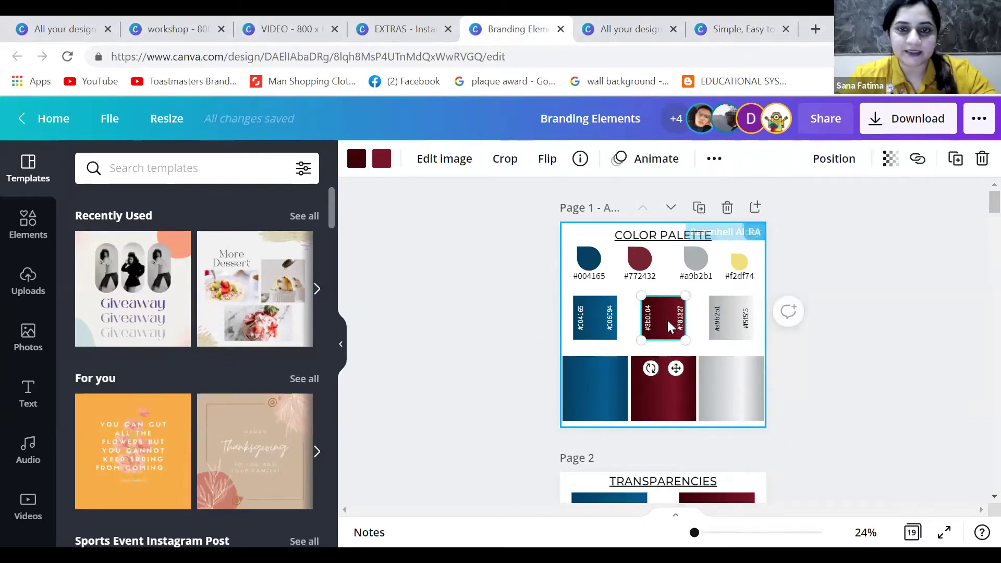
pyautogui.click(750, 31)
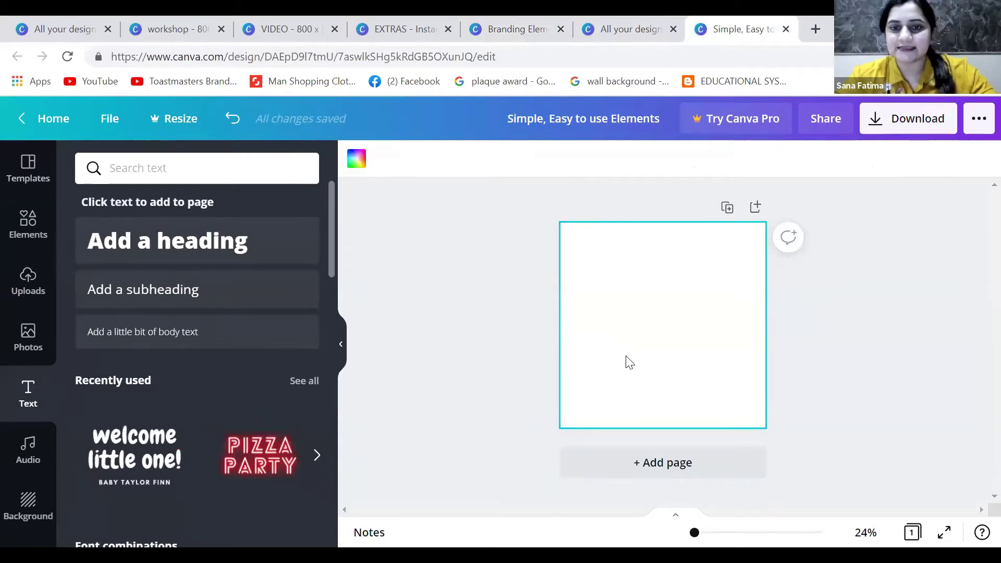
# Paste the maroon gradient into the blank design and stretch it to fill the page
pyautogui.hotkey('ctrl', 'v')
pyautogui.moveTo(687, 301); pyautogui.dragTo(795, 209)
pyautogui.moveTo(647, 335); pyautogui.dragTo(560, 428)
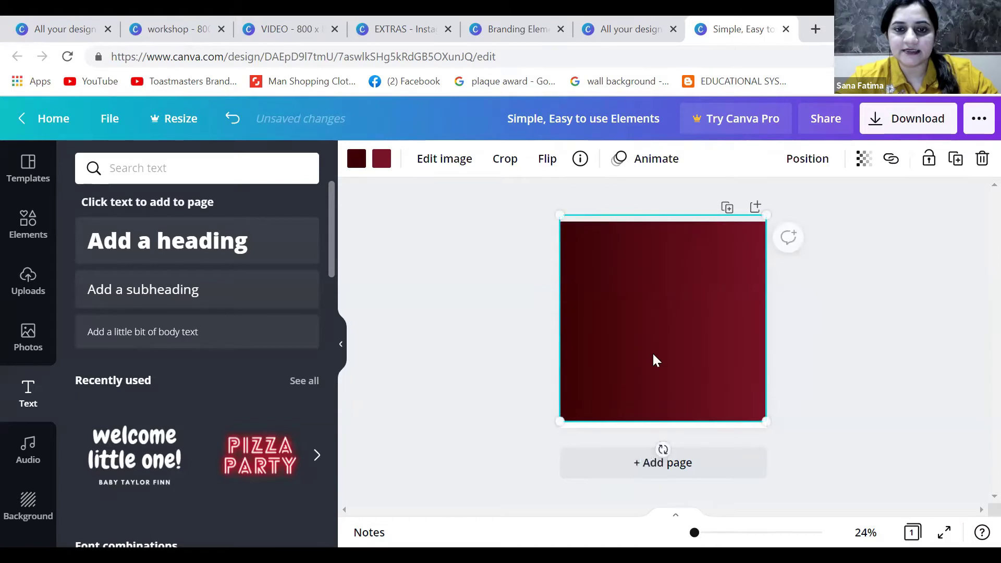
pyautogui.click(799, 340)
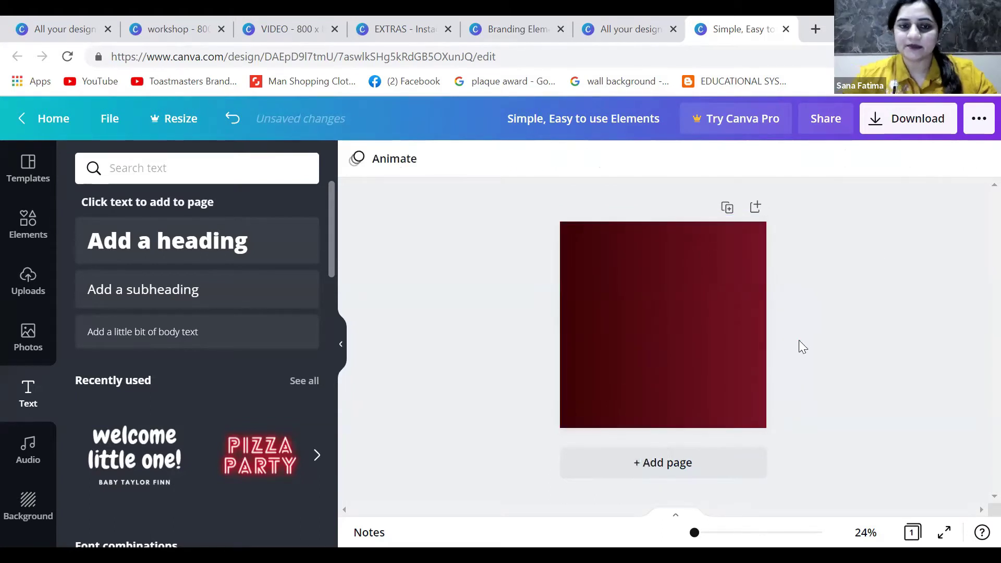
# Add a Montserrat Extra-Bold heading and move it to the top of the page
pyautogui.click(200, 250)
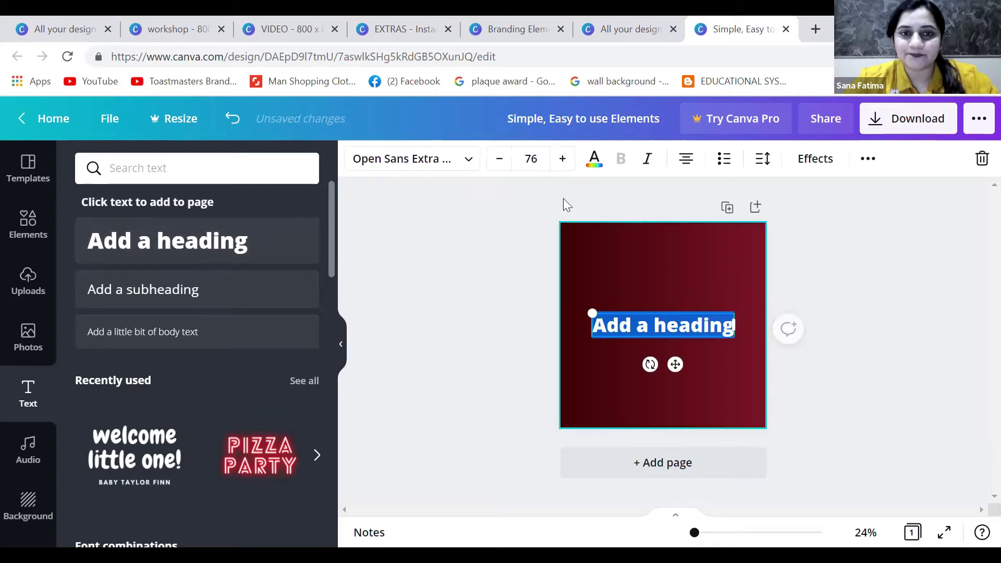
pyautogui.click(471, 171)
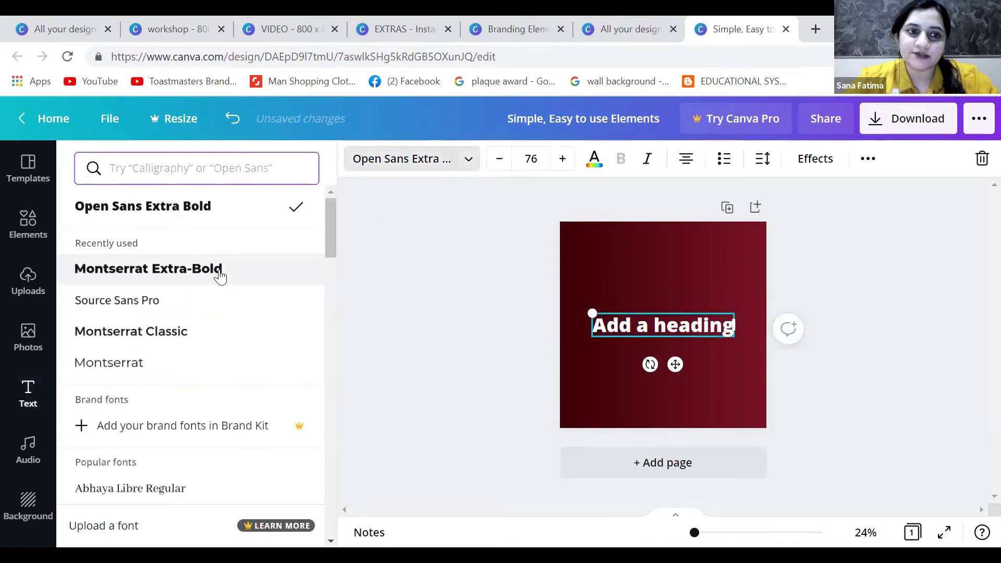
pyautogui.click(219, 272)
pyautogui.moveTo(679, 362); pyautogui.dragTo(679, 280)
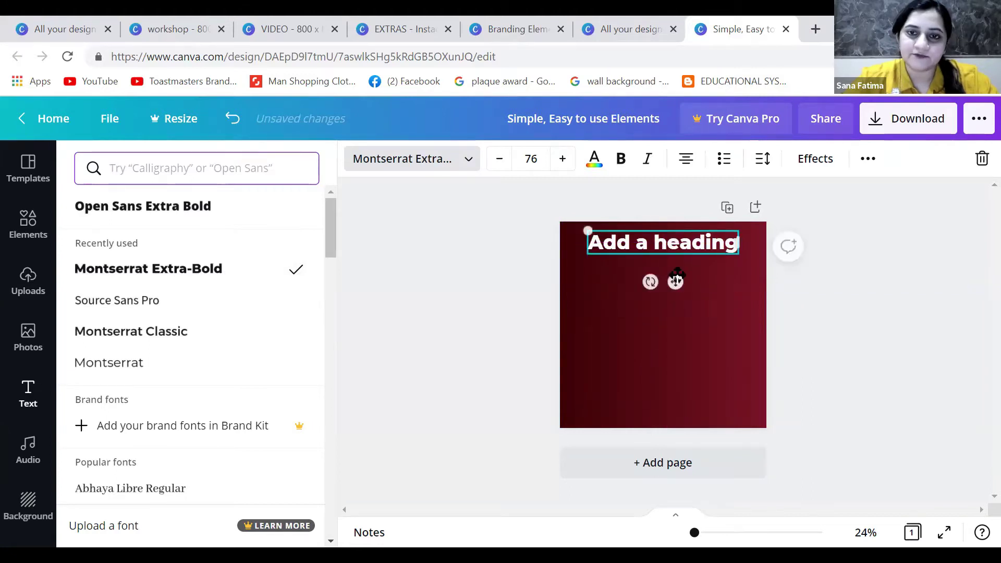
# Replace the heading text with 'Timbre Talkers Toastmasters CLub'
pyautogui.doubleClick(686, 249)
pyautogui.write('TImbre')
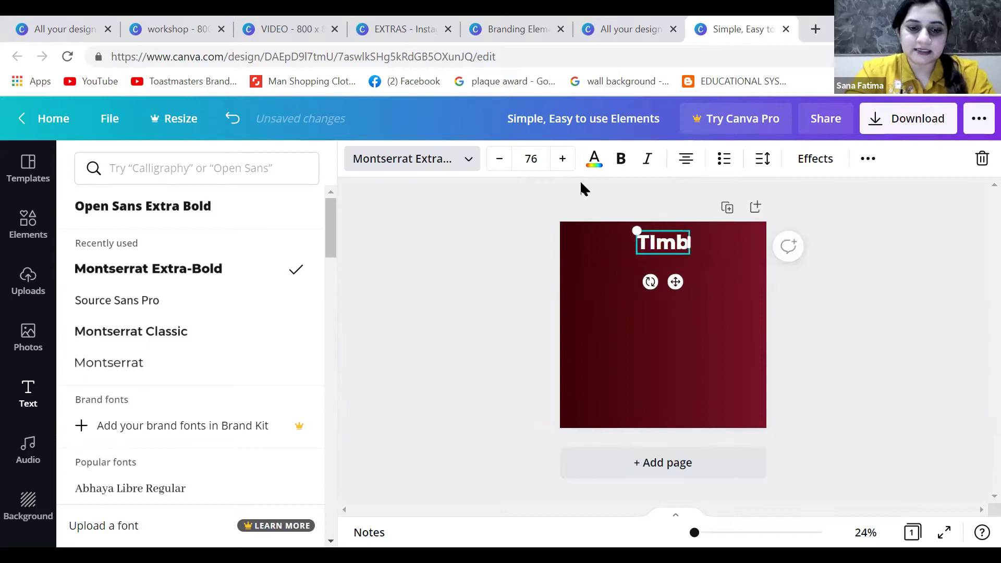
pyautogui.press('BackSpace')
pyautogui.press('BackSpace')
pyautogui.press('BackSpace')
pyautogui.press('BackSpace')
pyautogui.press('BackSpace')
pyautogui.press('BackSpace')
pyautogui.write('Timbre Talkers Toastmasters CLub')
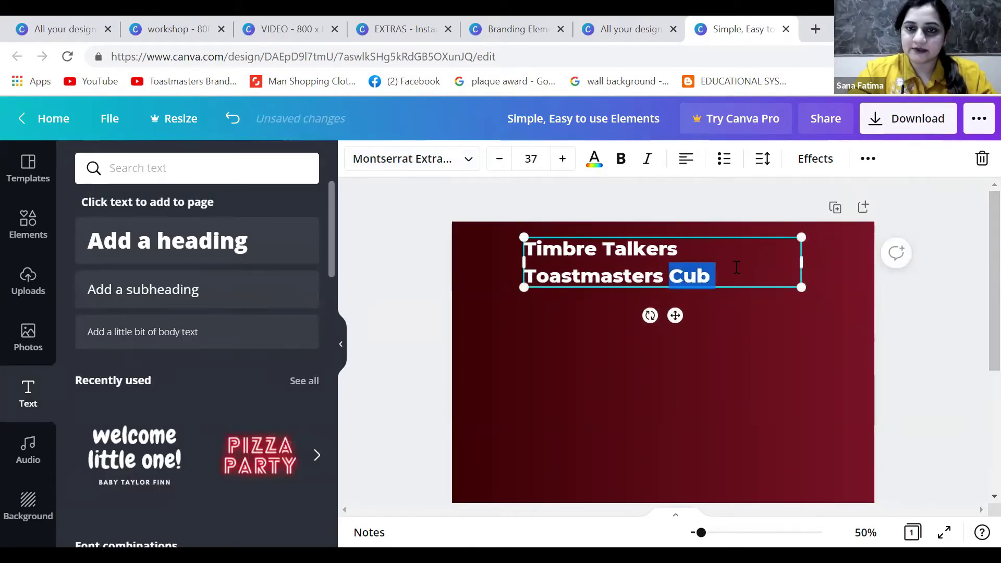
pyautogui.click(522, 258)
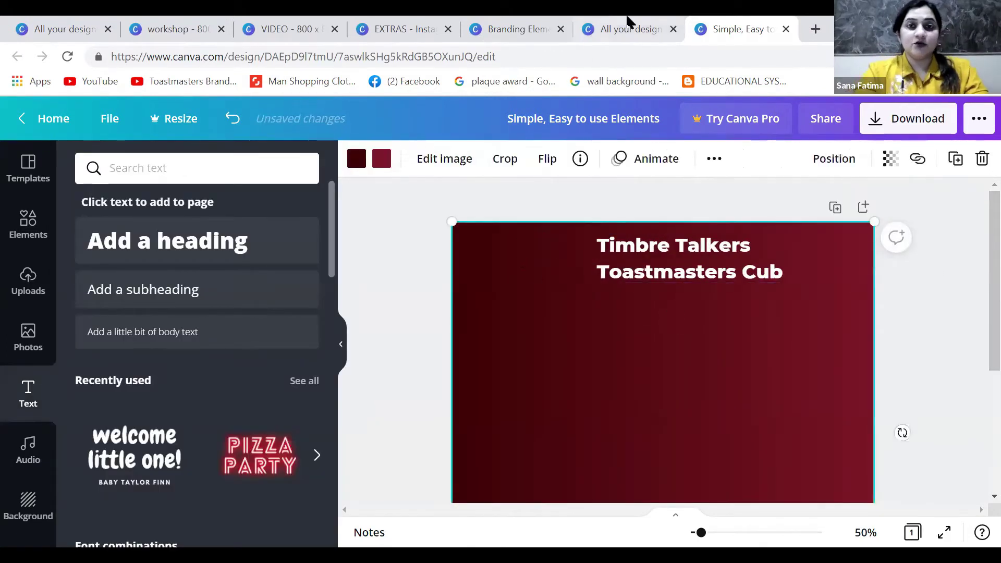
# Copy a Toastmasters globe logo from Branding Elements into the poster's top-left corner
pyautogui.click(512, 28)
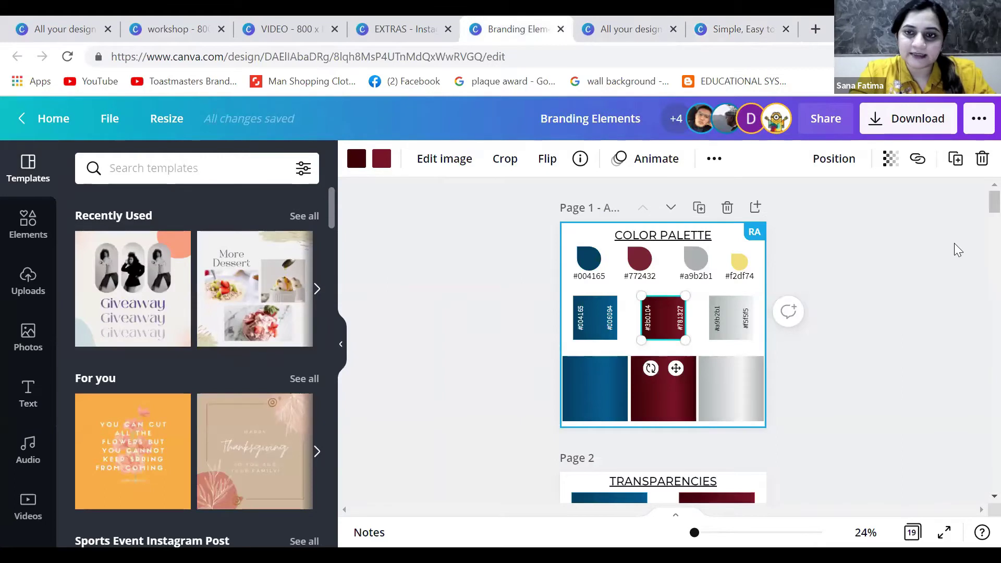
pyautogui.scroll(-10, 979, 211)
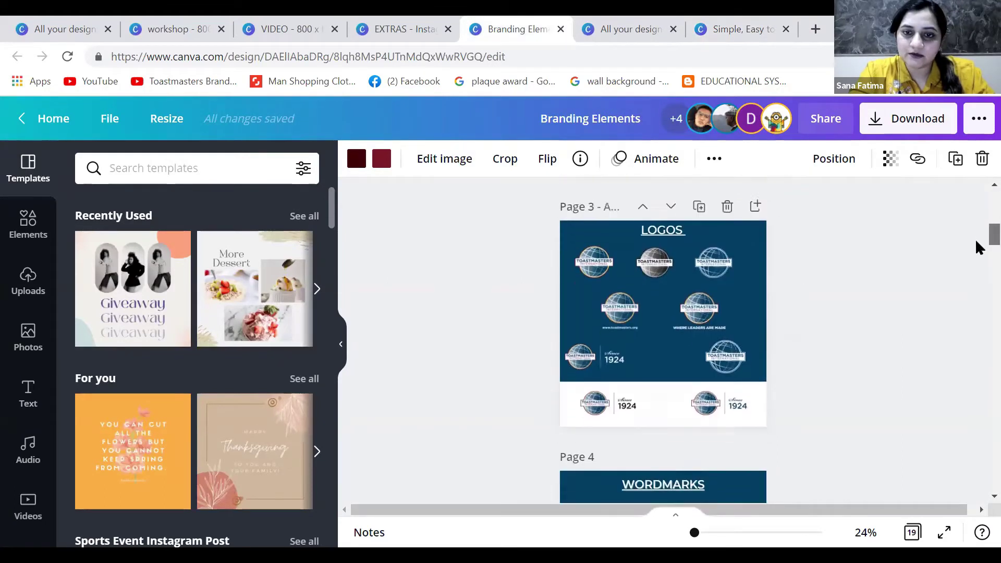
pyautogui.click(800, 239)
pyautogui.click(725, 268)
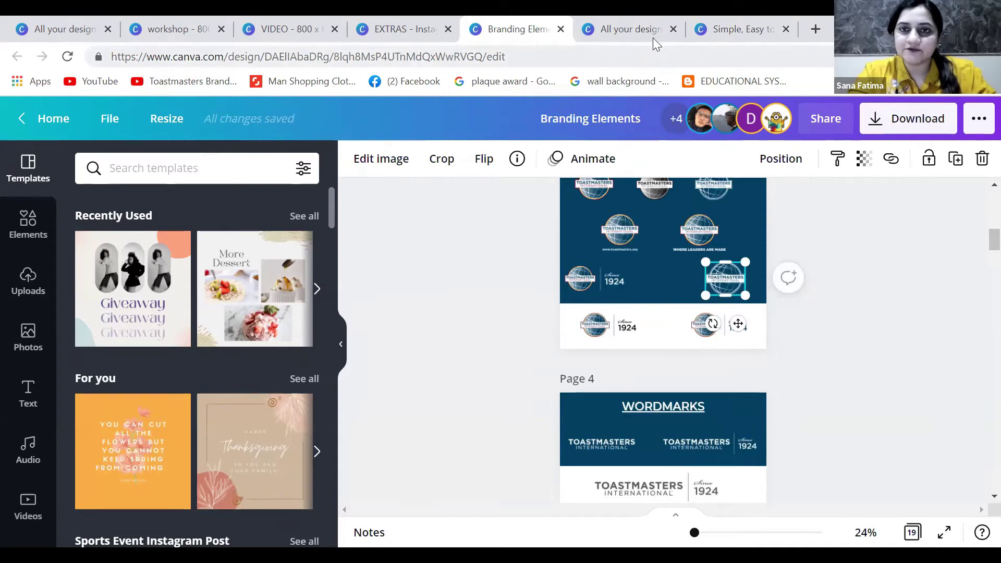
pyautogui.click(735, 30)
pyautogui.hotkey('ctrl', 'v')
pyautogui.moveTo(548, 313); pyautogui.dragTo(501, 241)
pyautogui.click(662, 342)
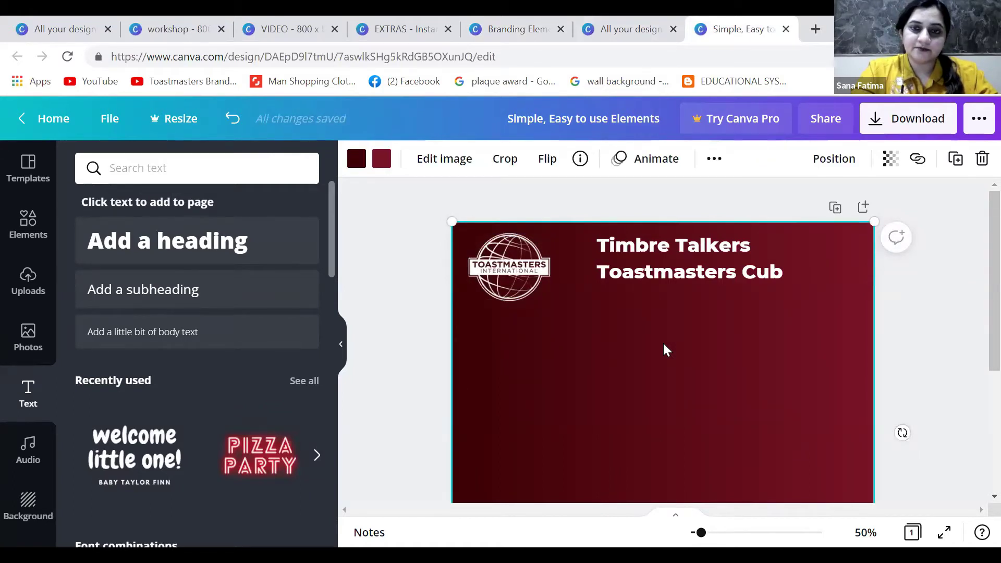
# Shift the club heading slightly left and down beside the logo
pyautogui.scroll(-1, 664, 345)
pyautogui.moveTo(521, 230); pyautogui.dragTo(521, 235)
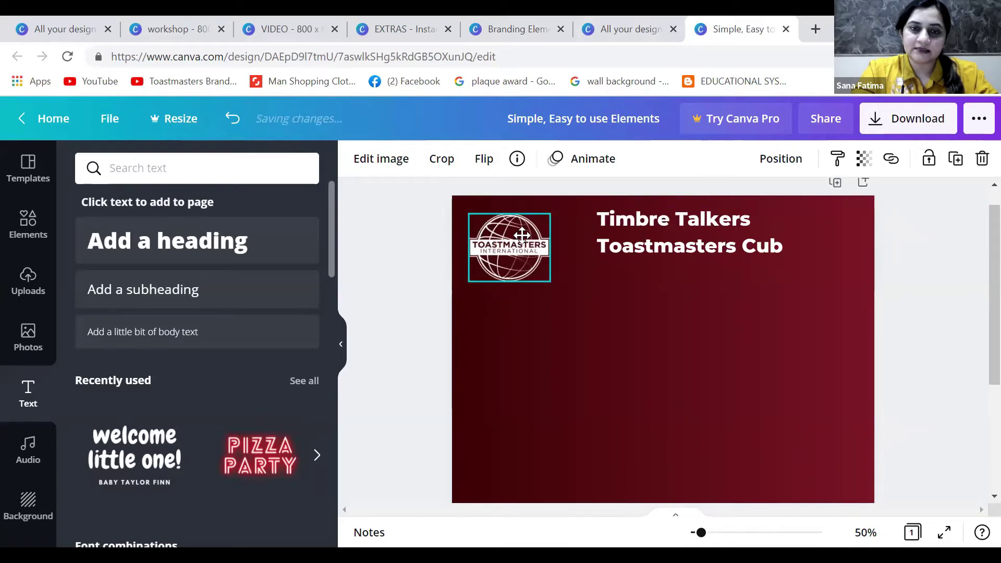
pyautogui.click(633, 314)
pyautogui.moveTo(688, 248); pyautogui.dragTo(680, 261)
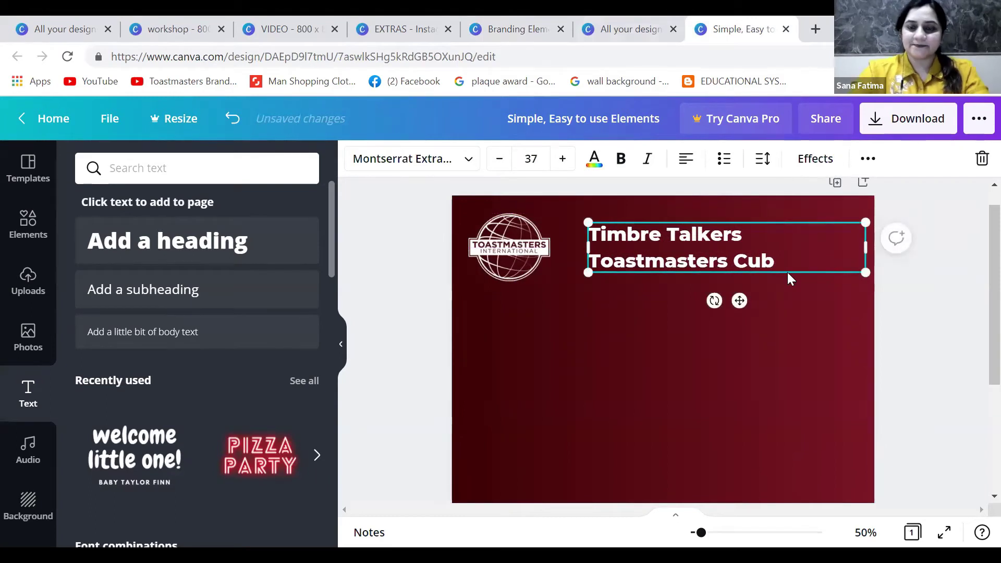
# Zoom out to see the whole maroon page, select its background, and open Photos
pyautogui.hotkey('ctrl', '-')
pyautogui.click(579, 253)
pyautogui.click(703, 321)
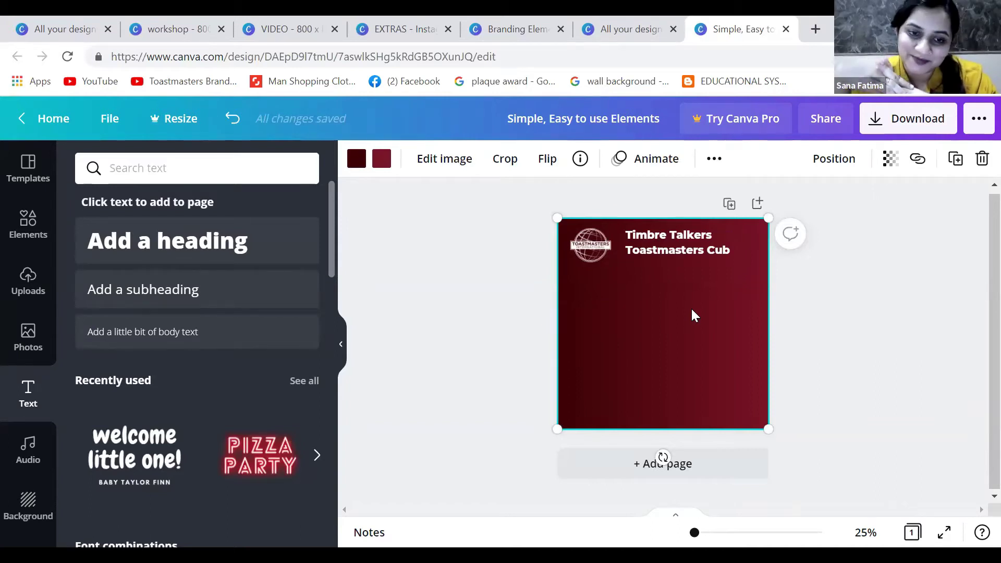
pyautogui.click(26, 347)
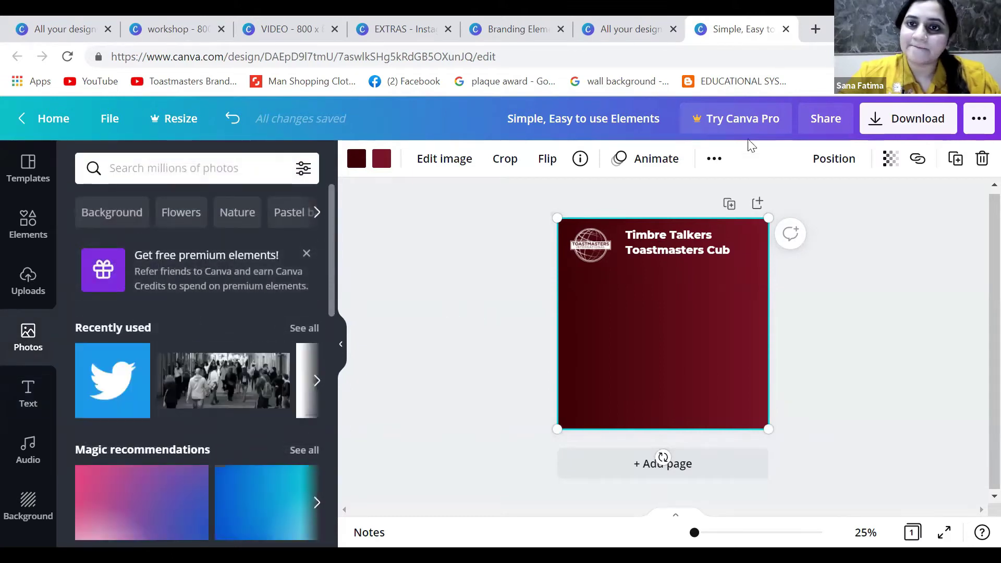
# Go to the remove.bg website in a new browser tab
pyautogui.click(818, 29)
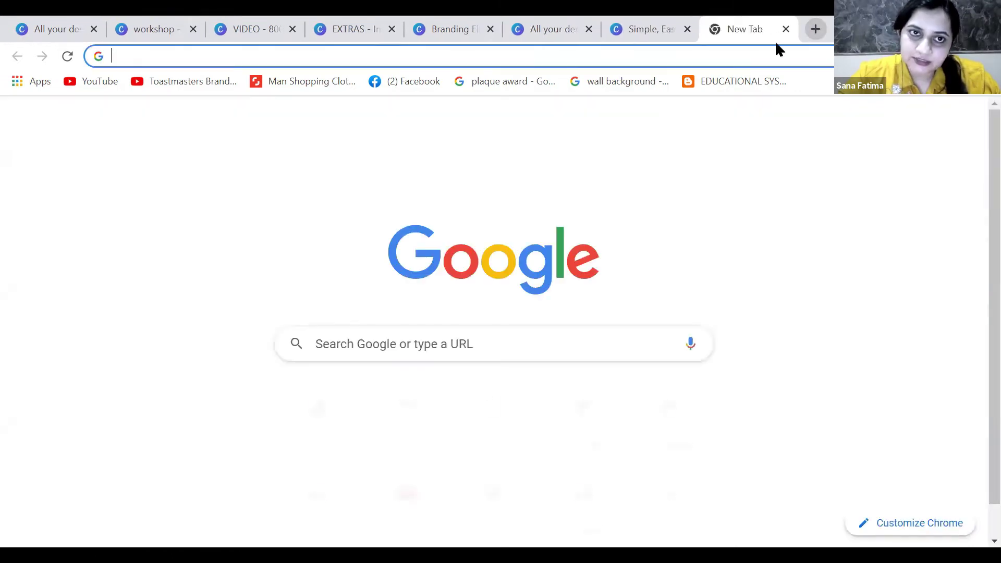
pyautogui.click(751, 54)
pyautogui.write('remove.')
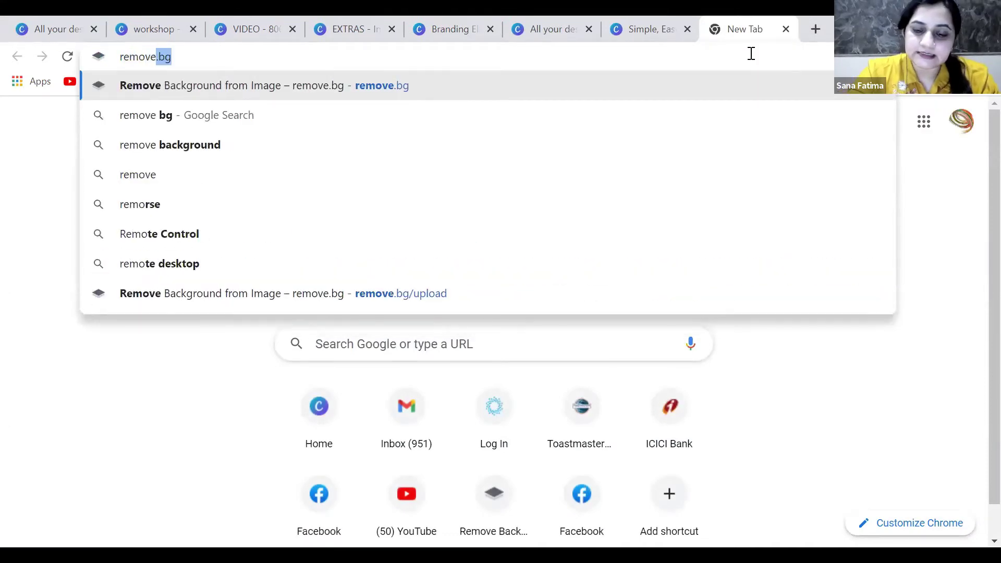
pyautogui.write('gb/')
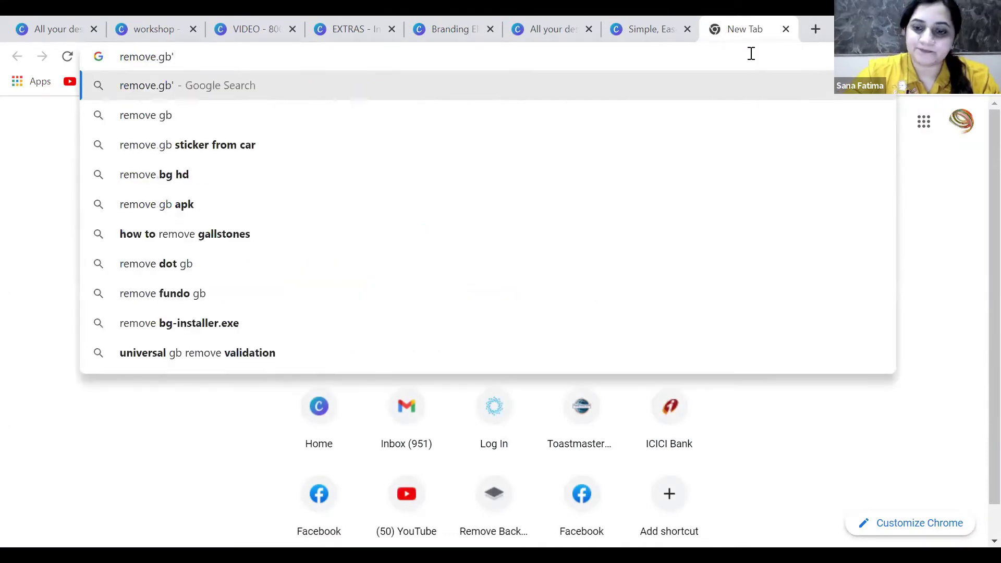
pyautogui.press('Return')
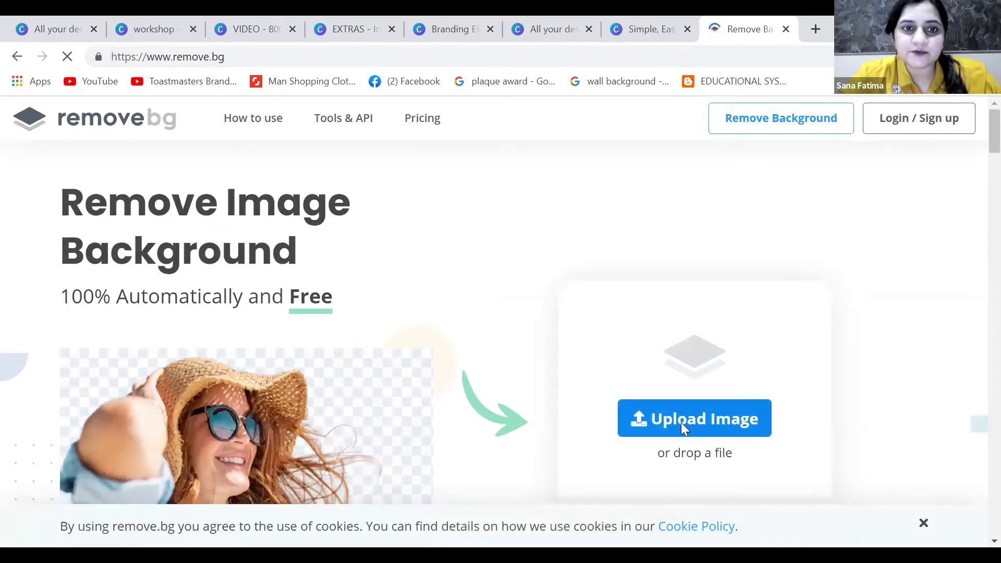
# Remove the suited man photo's background, download the PNG, and close the tab
pyautogui.click(681, 422)
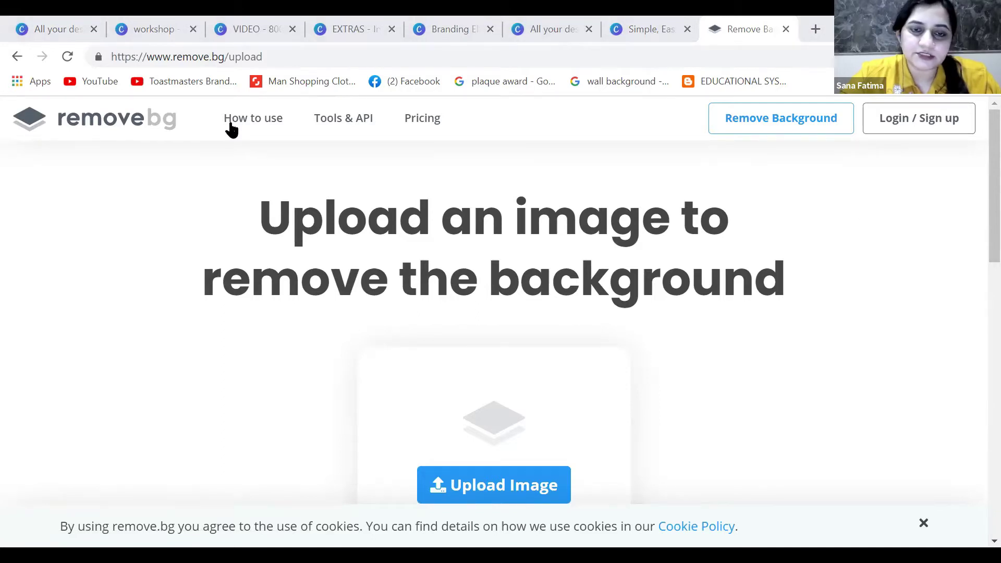
pyautogui.hotkey('ctrl', 'v')
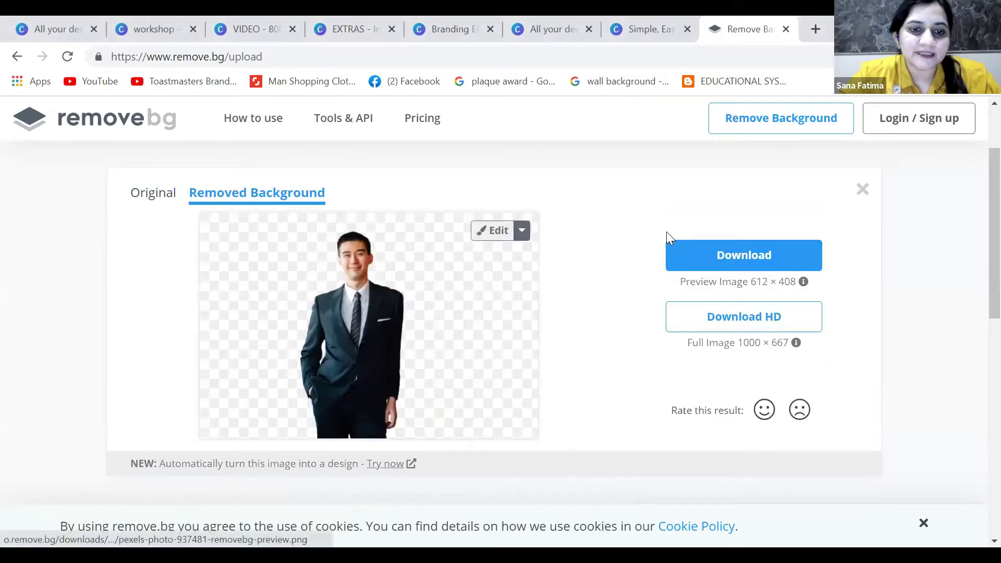
pyautogui.click(698, 255)
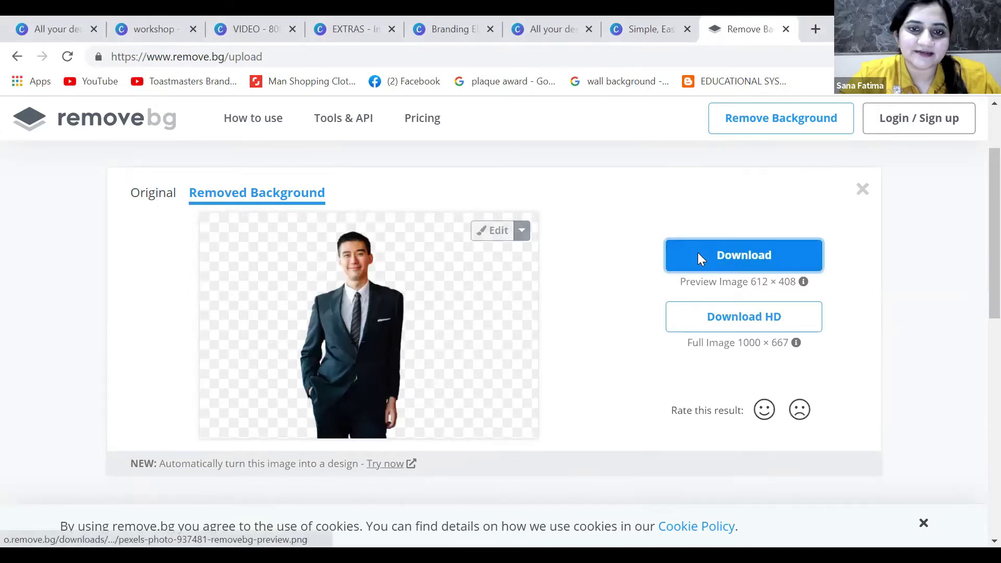
pyautogui.middleClick(749, 30)
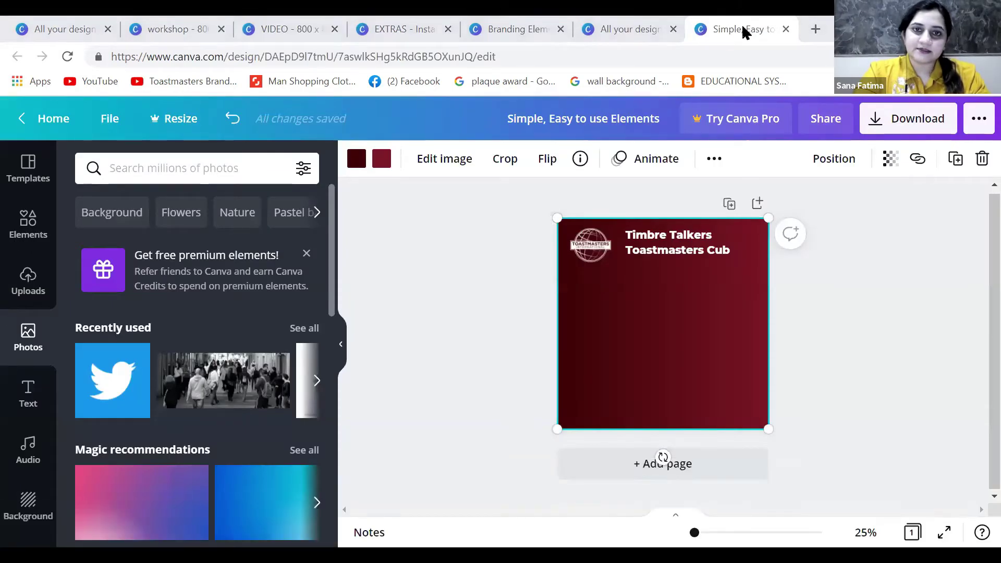
# Add the man's cutout from Uploads and enlarge it into the lower-left of the page
pyautogui.click(29, 292)
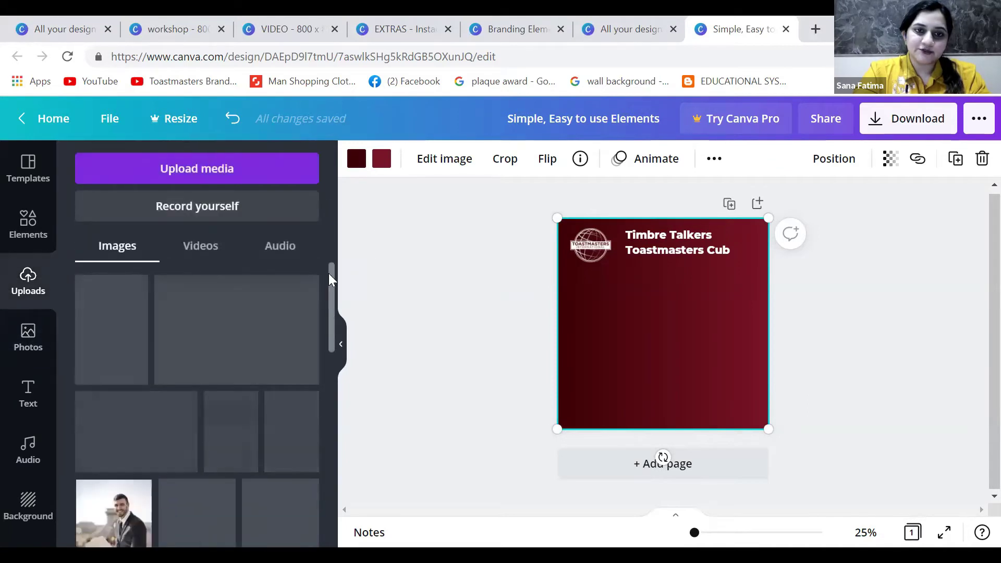
pyautogui.moveTo(330, 280); pyautogui.dragTo(330, 395)
pyautogui.click(263, 396)
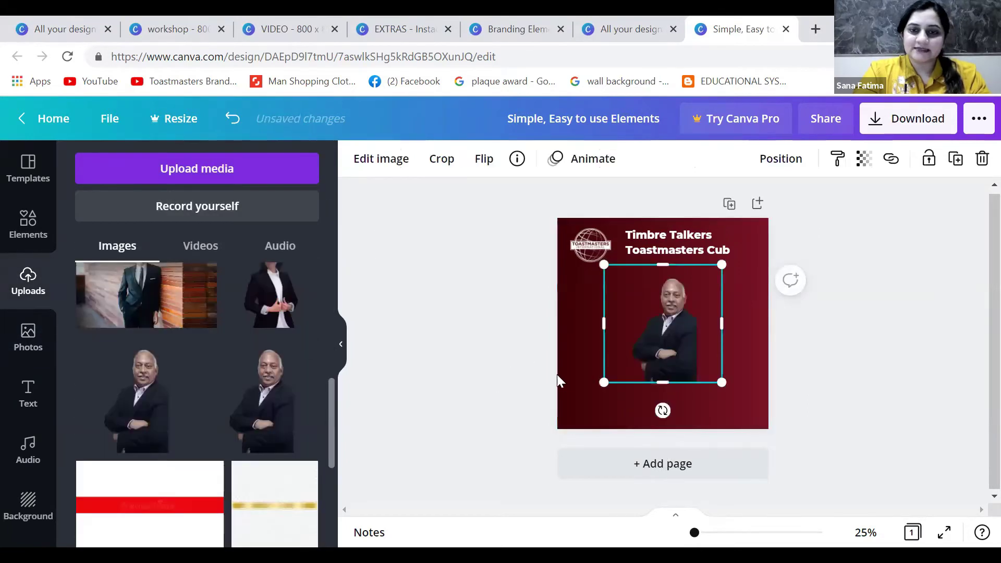
pyautogui.moveTo(573, 422); pyautogui.dragTo(557, 429)
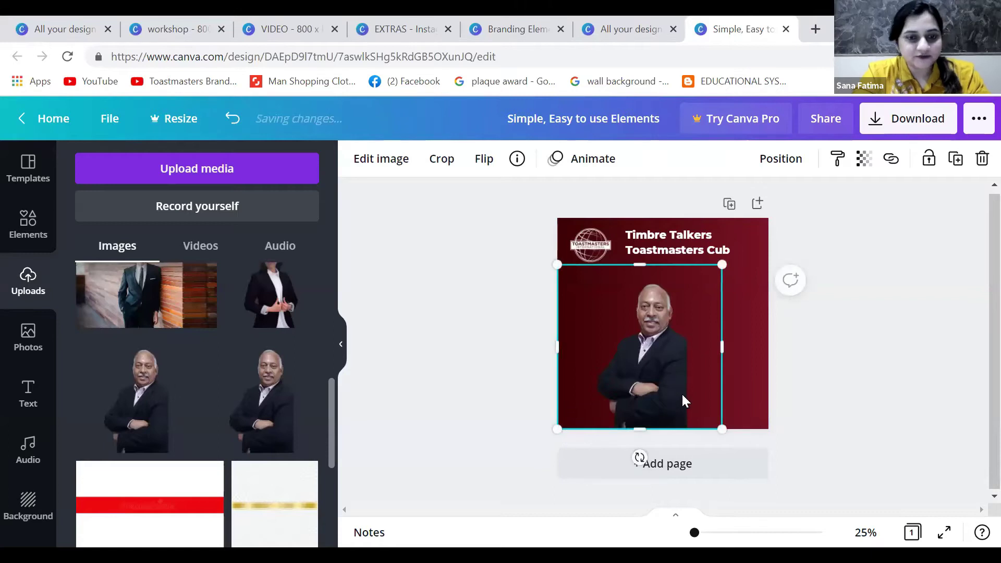
# Place the woman's cutout beside the man, shift both slightly right, and add a circle
pyautogui.click(270, 295)
pyautogui.moveTo(726, 365); pyautogui.dragTo(760, 337)
pyautogui.click(577, 346)
pyautogui.keyDown('shift'); pyautogui.click(649, 361); pyautogui.keyUp('shift')
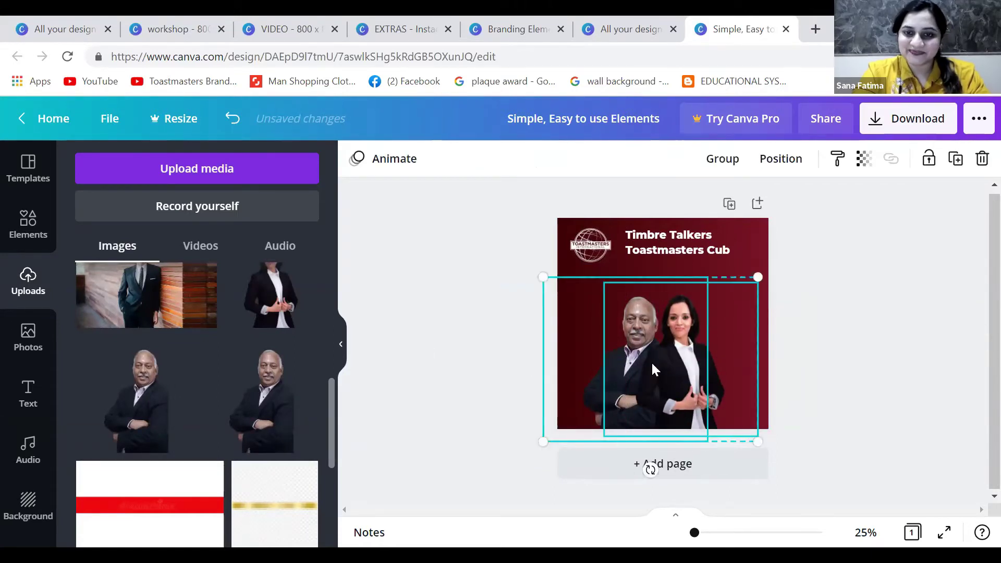
pyautogui.click(881, 350)
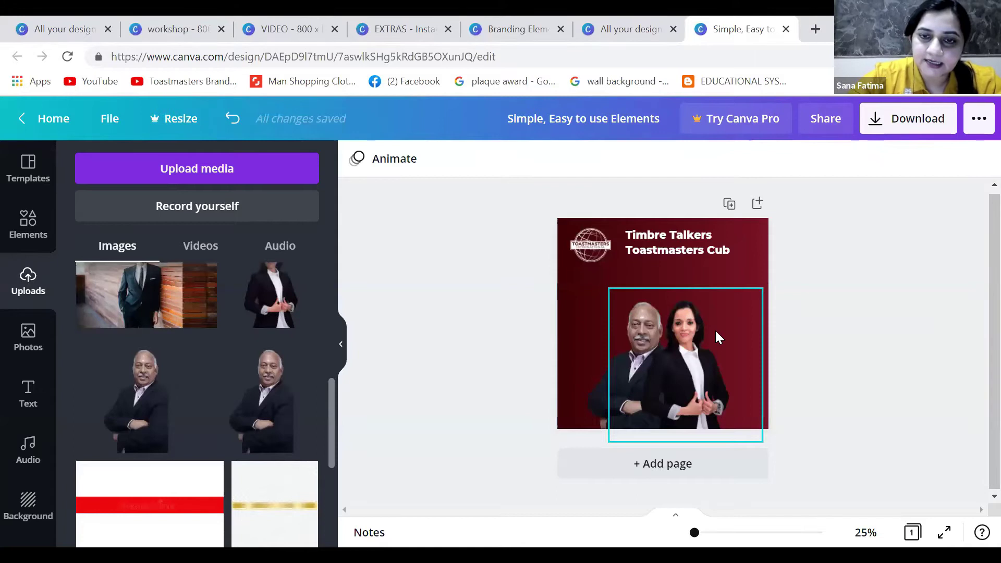
pyautogui.press('c')
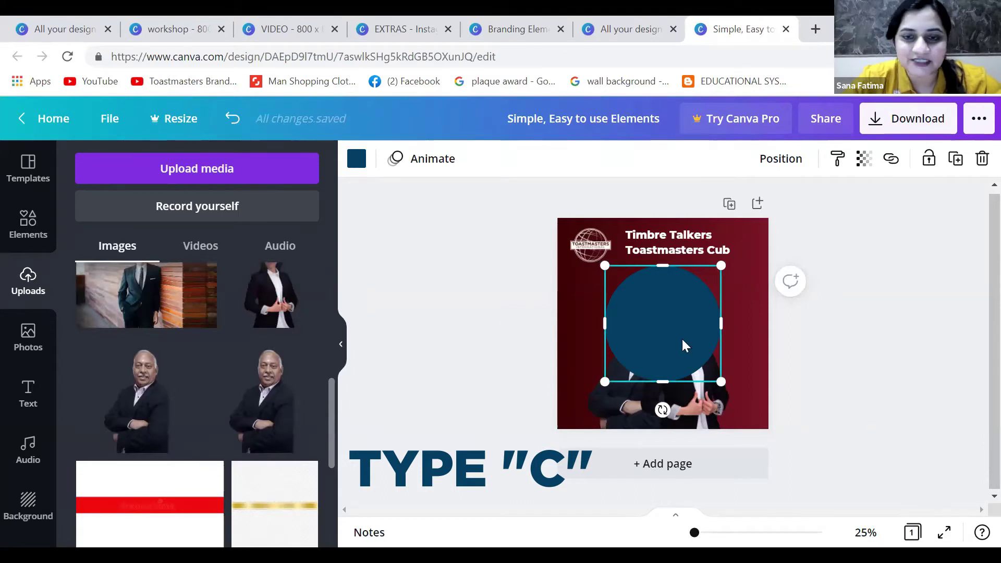
# Delete a stray square, make the dark blue circle white, and move it lower-left
pyautogui.press('r')
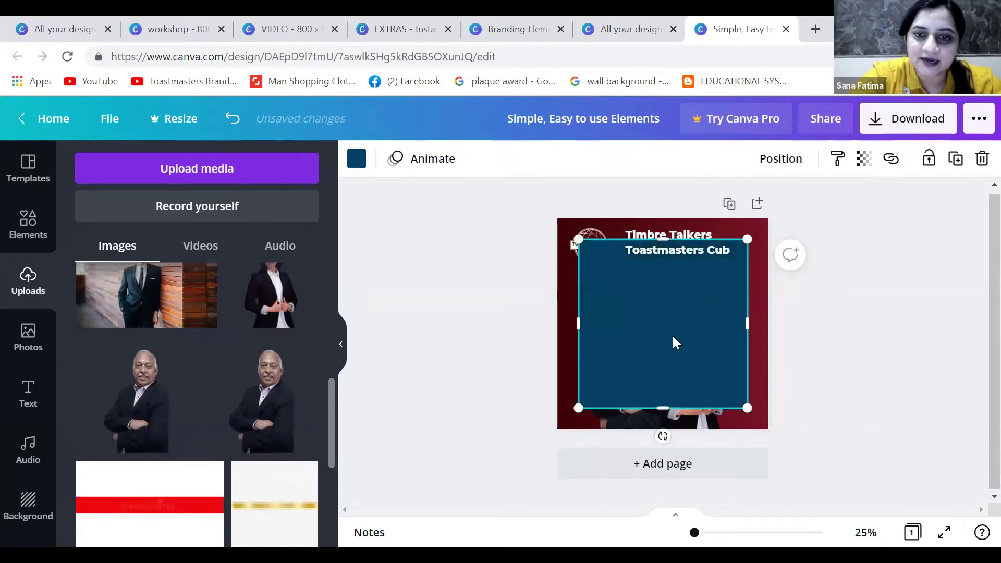
pyautogui.press('Delete')
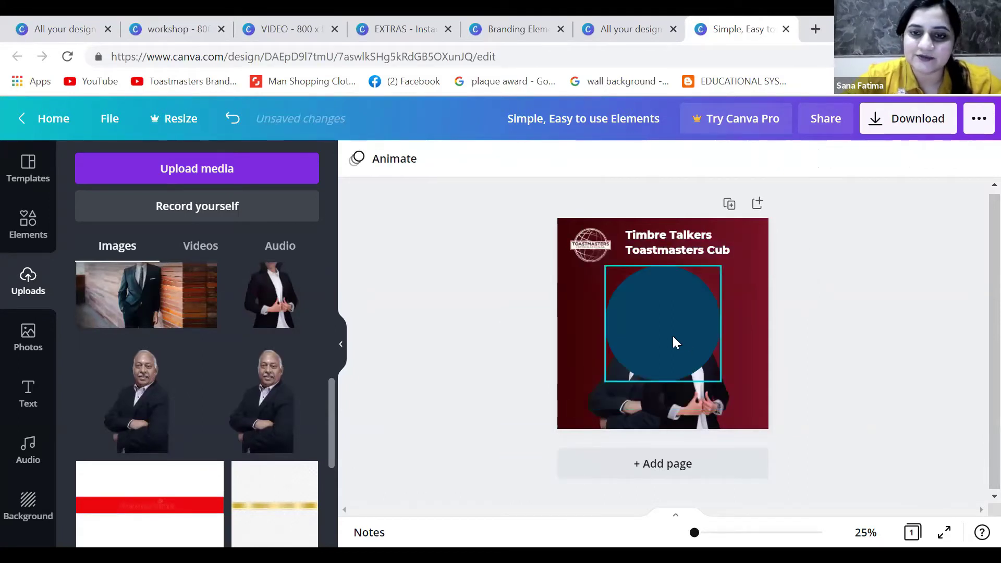
pyautogui.click(657, 320)
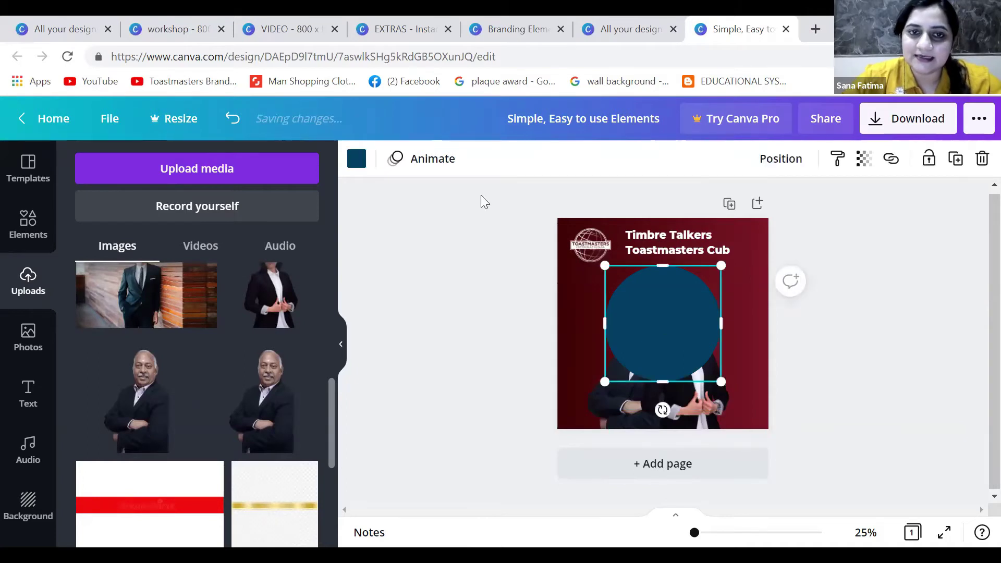
pyautogui.click(360, 162)
pyautogui.click(267, 246)
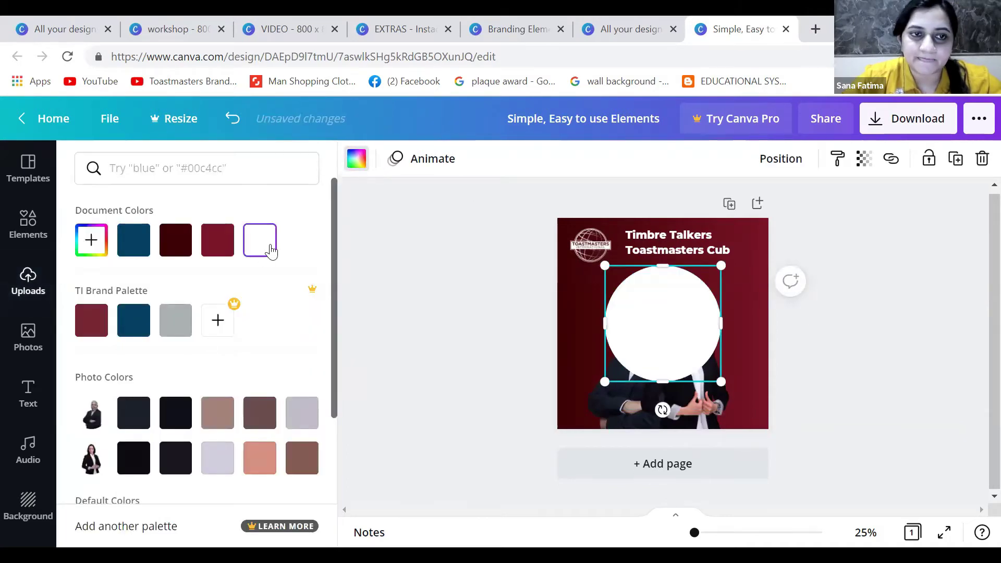
pyautogui.moveTo(656, 339); pyautogui.dragTo(609, 414)
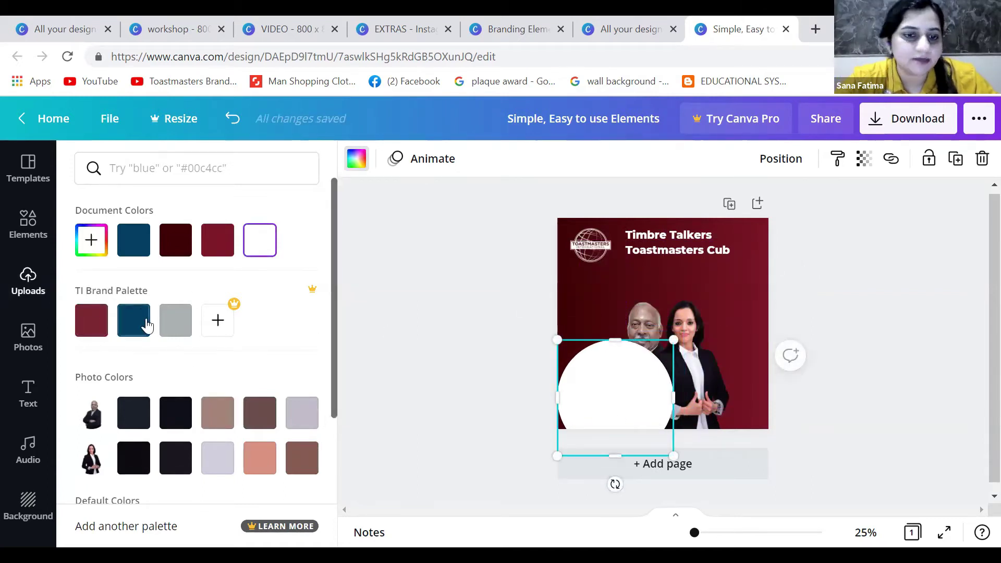
# Enlarge the white circle and send it backward behind the two-person photo
pyautogui.moveTo(673, 340); pyautogui.dragTo(773, 291)
pyautogui.rightClick(668, 339)
pyautogui.click(640, 335)
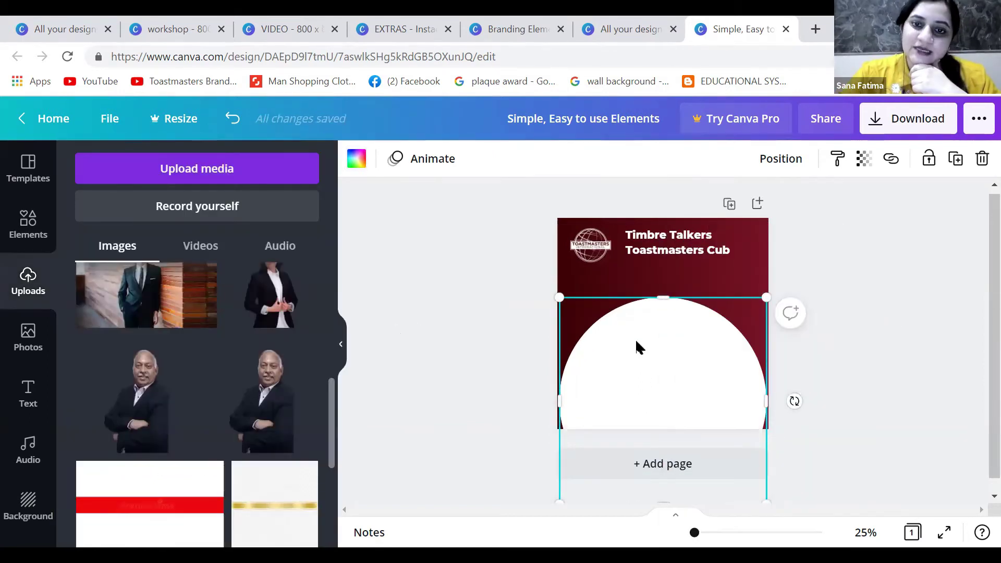
pyautogui.rightClick(639, 347)
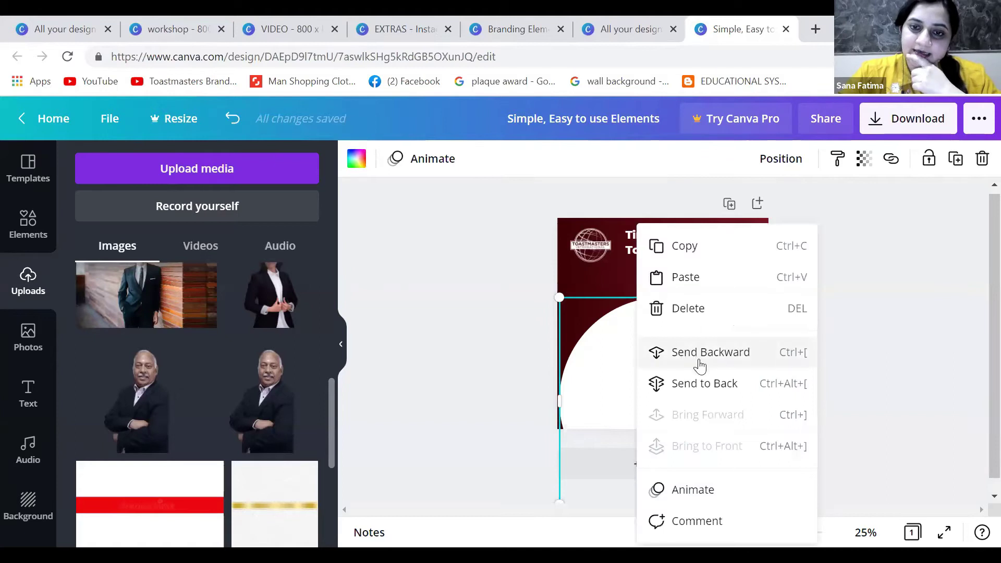
pyautogui.click(698, 382)
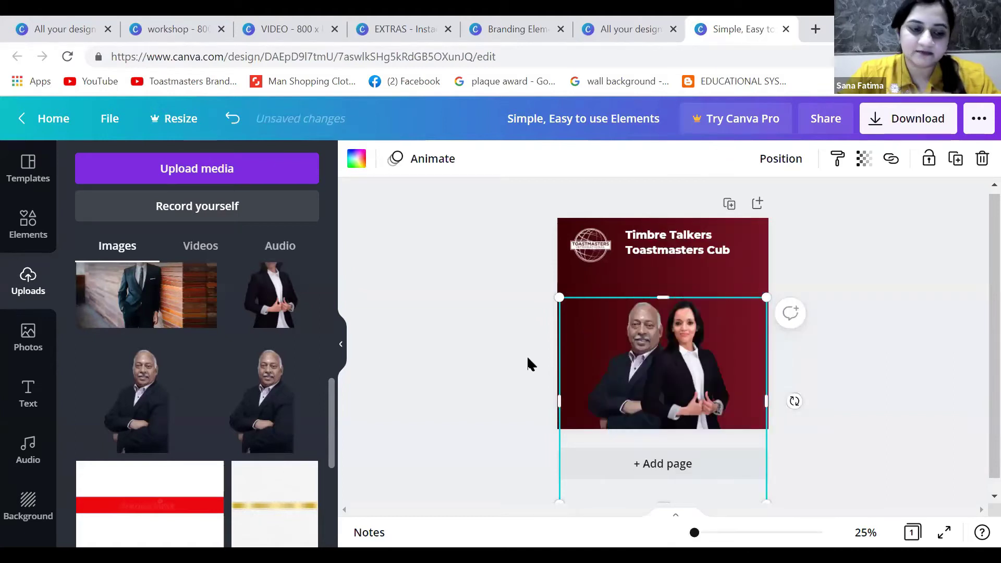
pyautogui.hotkey('ctrl', 'z')
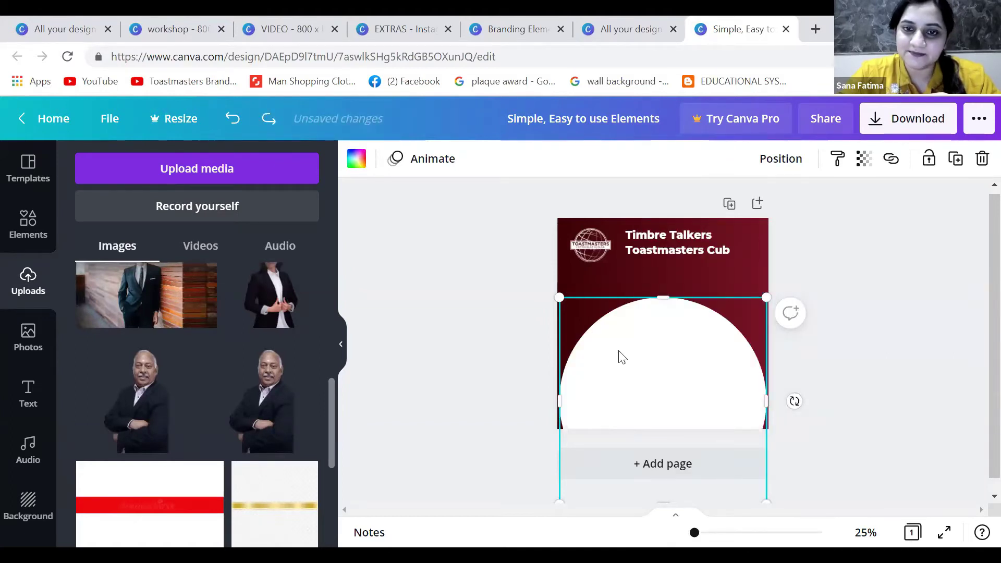
pyautogui.rightClick(622, 357)
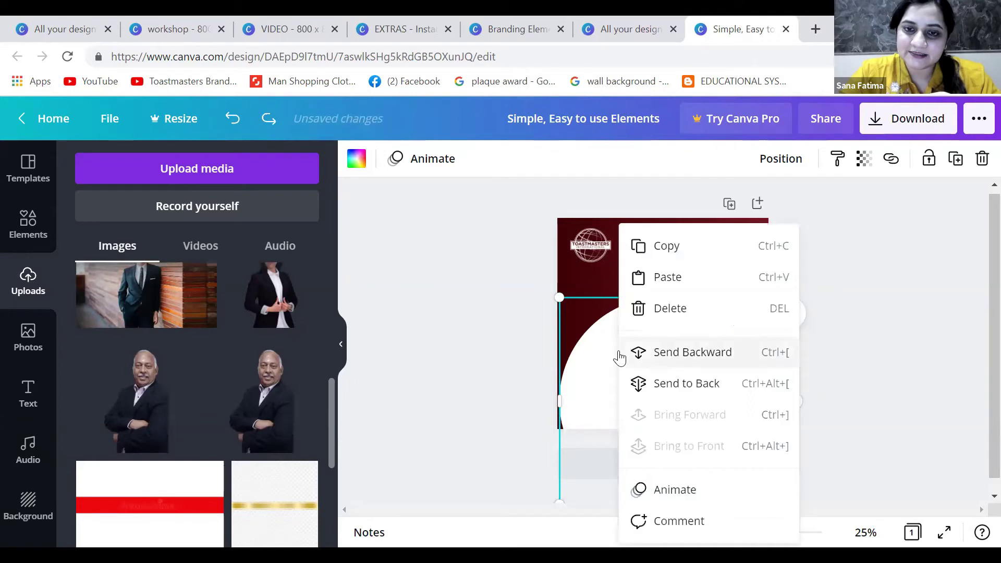
pyautogui.click(667, 355)
pyautogui.rightClick(588, 357)
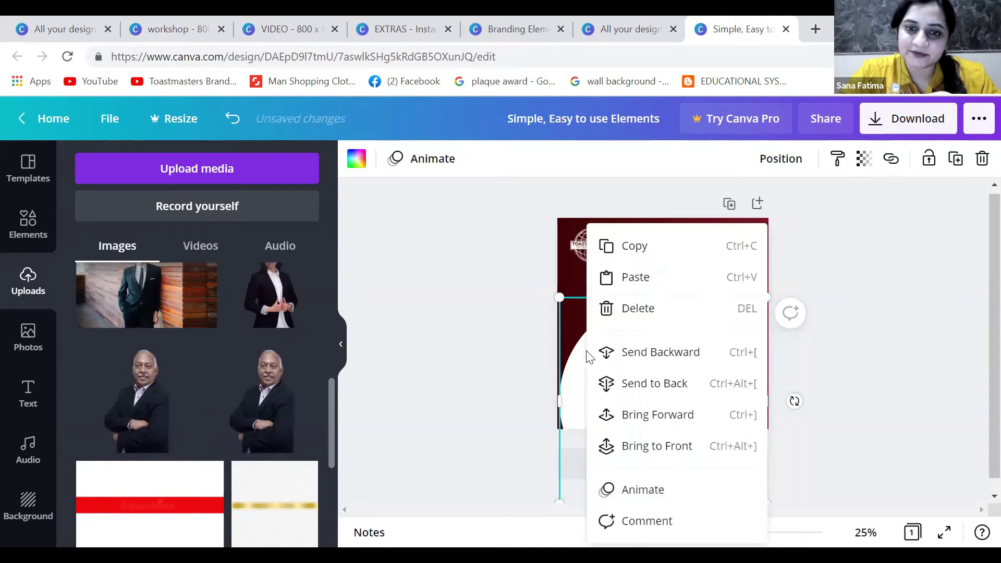
pyautogui.click(637, 359)
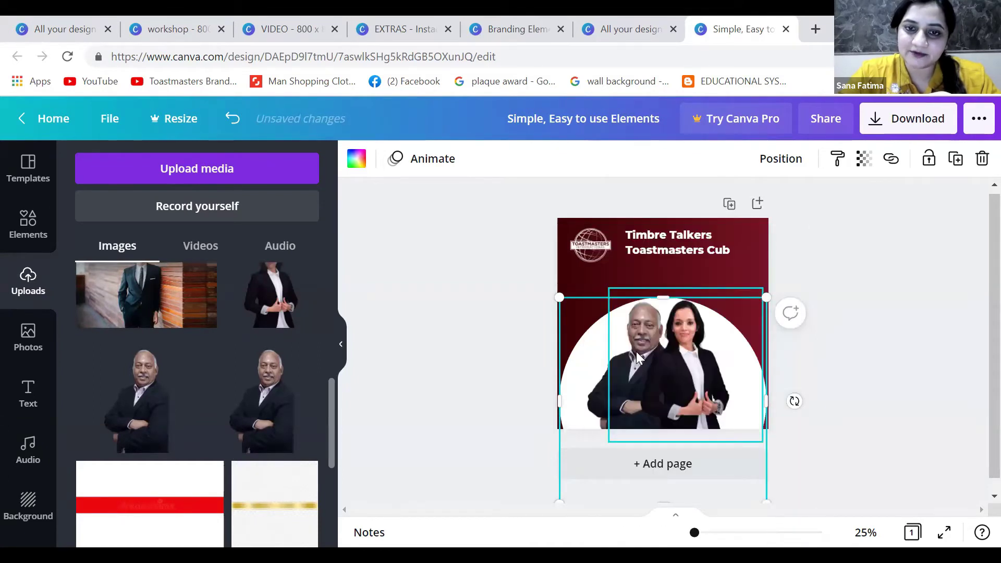
pyautogui.click(904, 338)
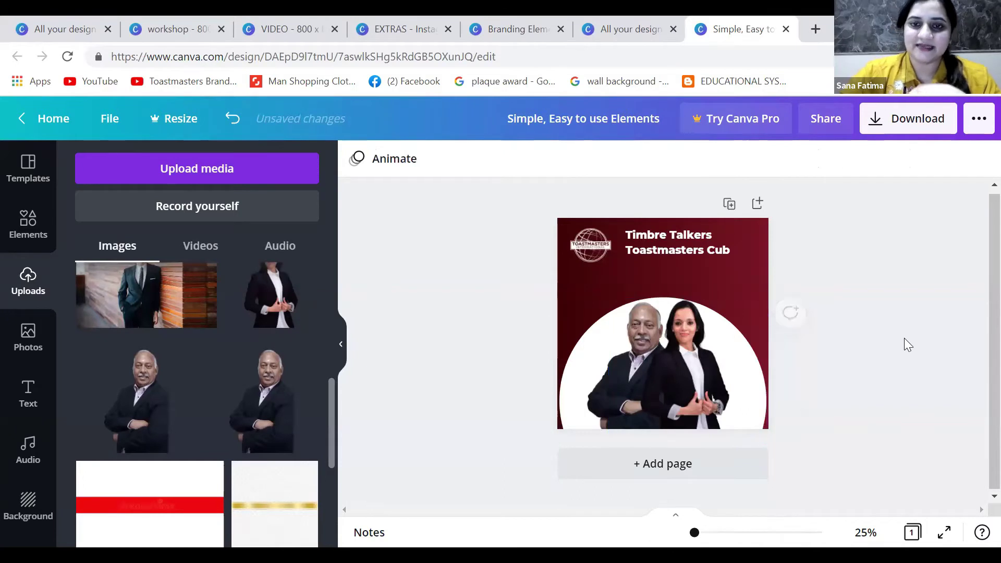
# Lock the maroon background image in place via the more-options menu
pyautogui.click(741, 280)
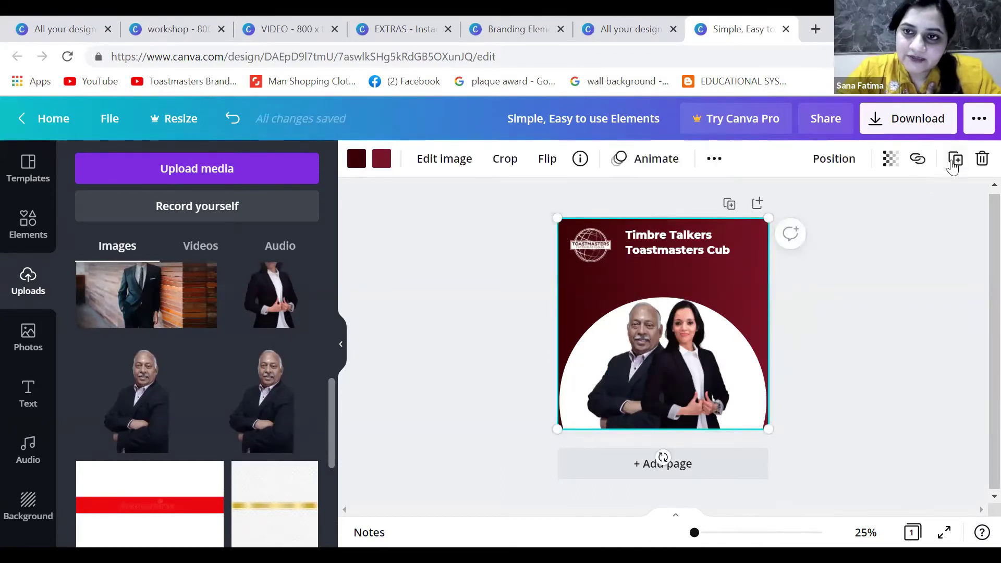
pyautogui.click(717, 161)
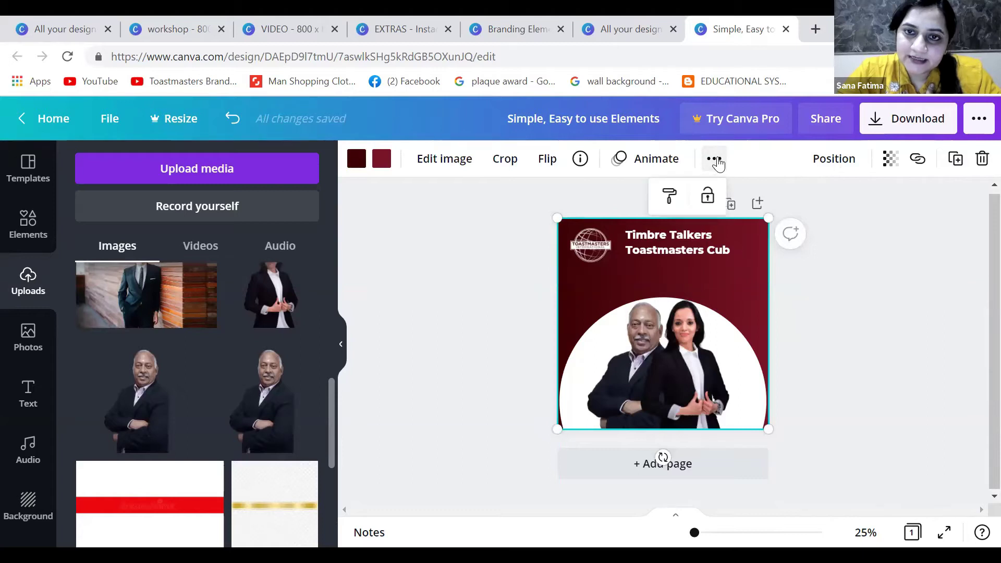
pyautogui.click(708, 196)
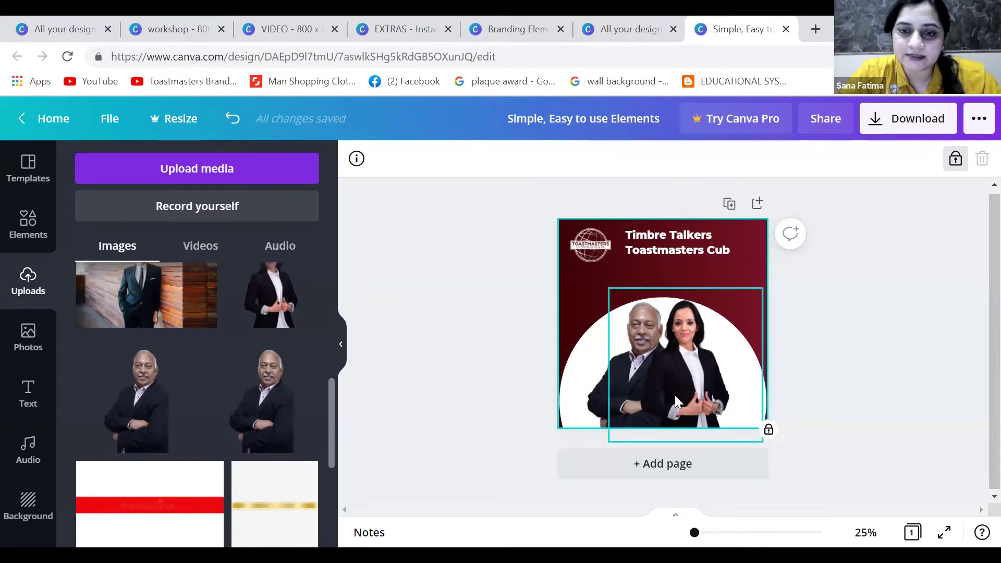
# Shift the people photo slightly to the left, undoing an accidental move
pyautogui.click(653, 320)
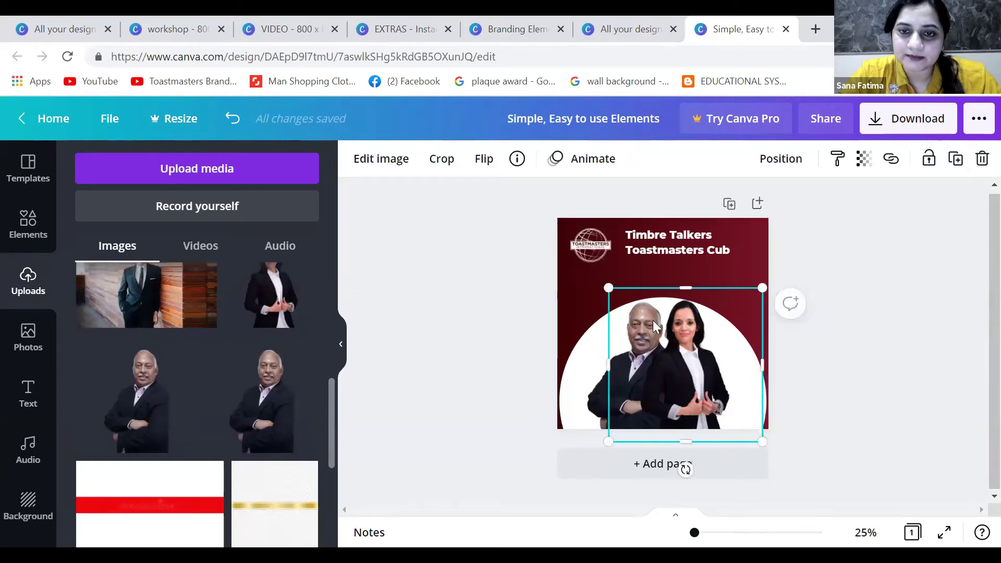
pyautogui.moveTo(653, 320); pyautogui.dragTo(641, 342)
pyautogui.hotkey('ctrl', 'z')
pyautogui.click(605, 399)
pyautogui.moveTo(606, 399)
pyautogui.mouseDown()
pyautogui.moveTo(646, 405)
pyautogui.moveTo(598, 398)
pyautogui.mouseUp()
# Add a Montserrat heading reading 'THE GAME'
pyautogui.click(29, 393)
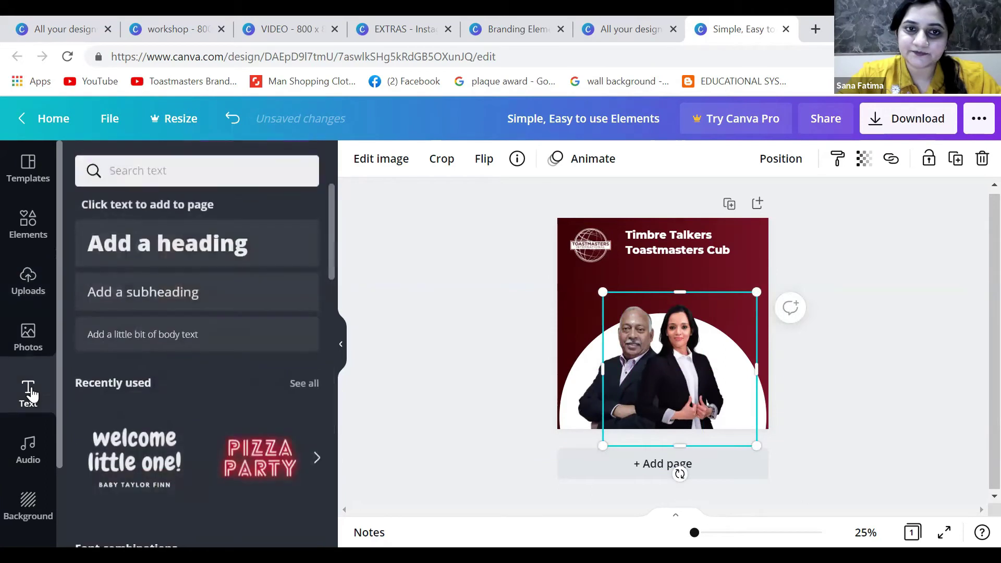
pyautogui.click(134, 243)
pyautogui.click(463, 168)
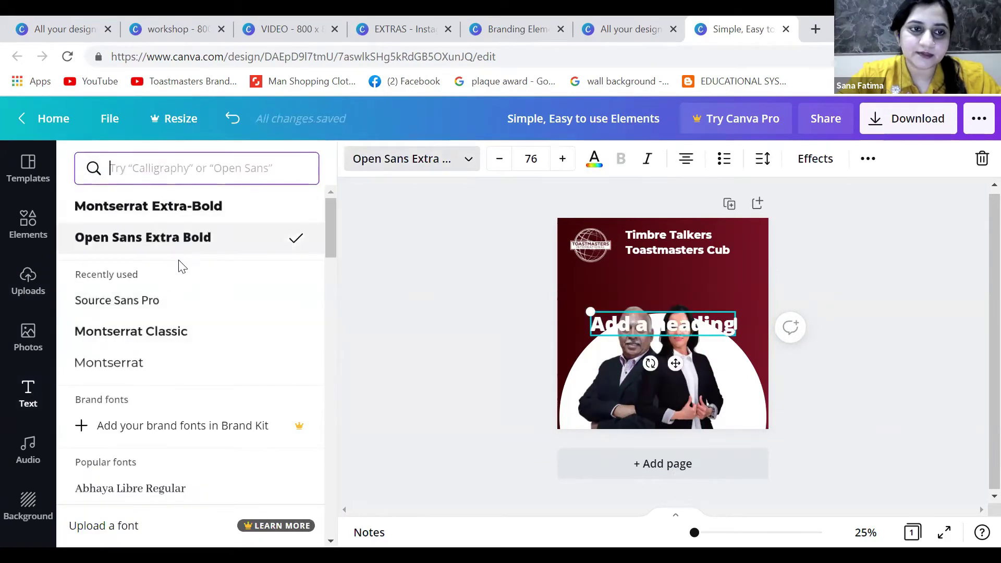
pyautogui.click(155, 366)
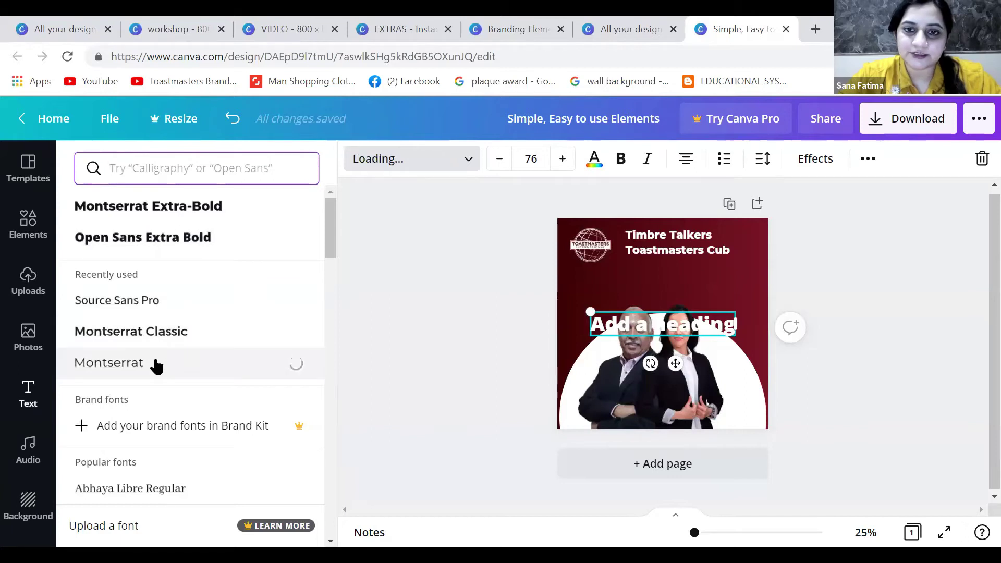
pyautogui.write('THE')
pyautogui.click(637, 326)
pyautogui.write('THE GAME')
# Move the THE GAME heading up so it sits just above the two people
pyautogui.moveTo(675, 368); pyautogui.dragTo(676, 335)
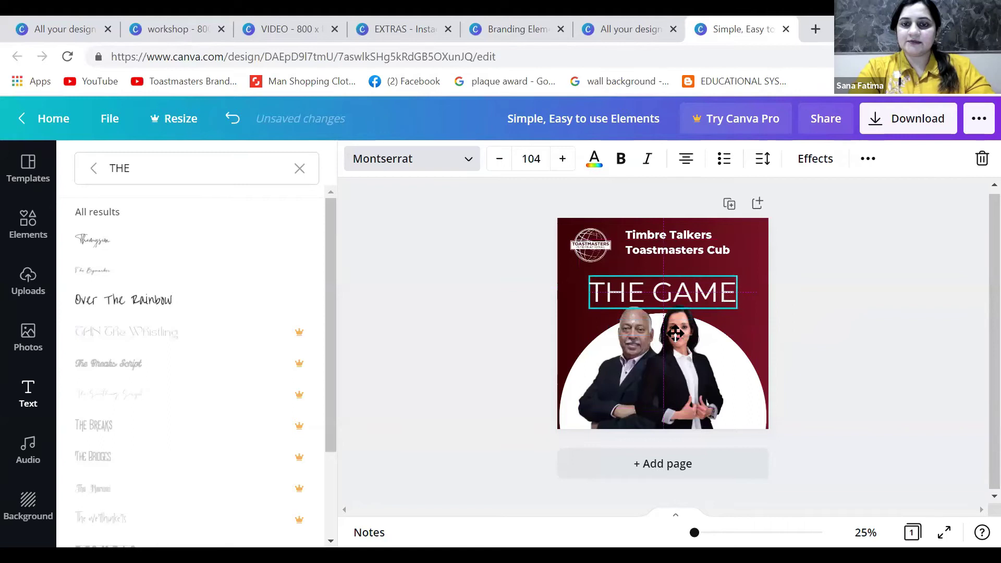
pyautogui.click(664, 395)
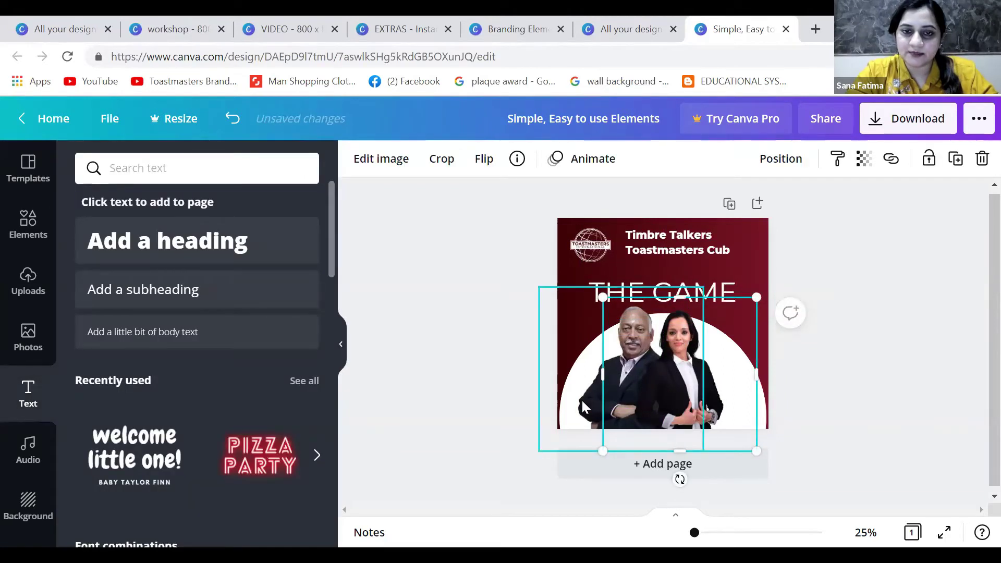
pyautogui.click(710, 290)
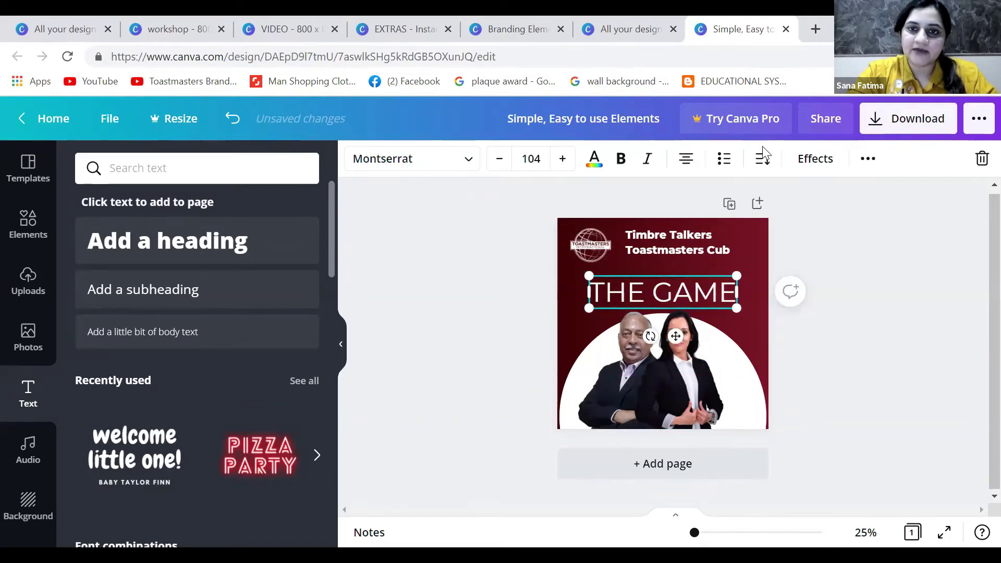
pyautogui.click(816, 161)
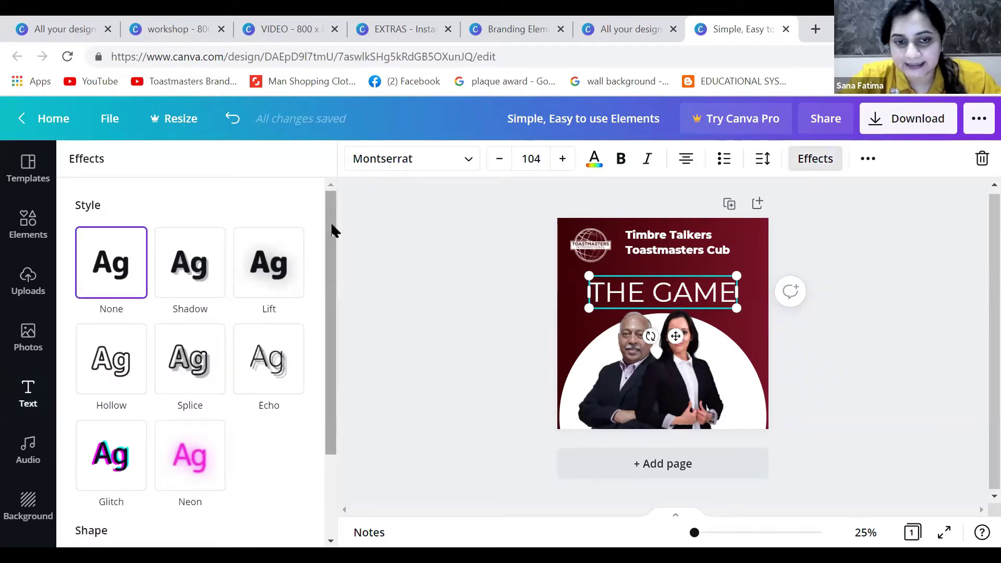
# Bend THE GAME into a Curve shape at 56 and nudge it slightly left and down
pyautogui.moveTo(334, 230); pyautogui.dragTo(342, 323)
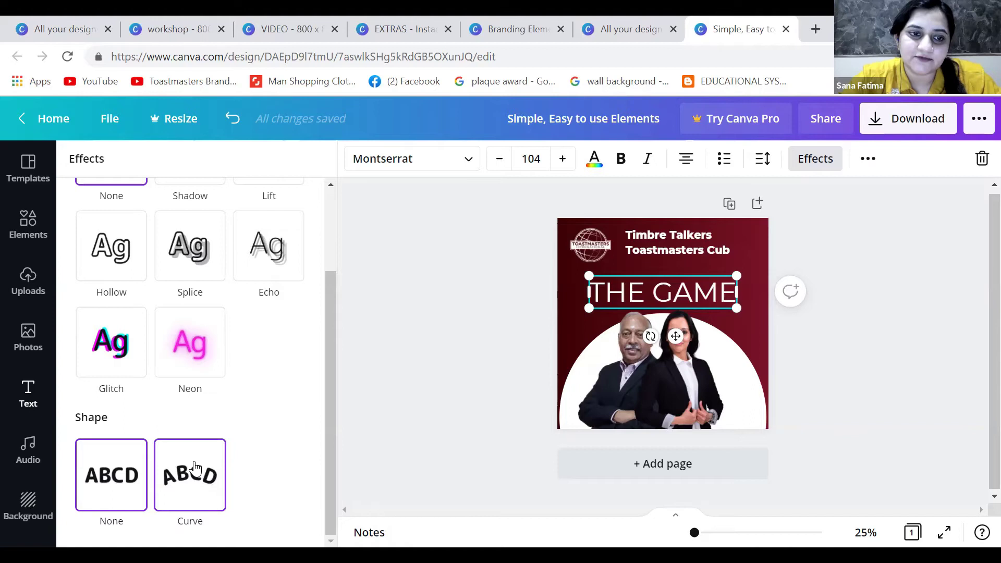
pyautogui.click(194, 468)
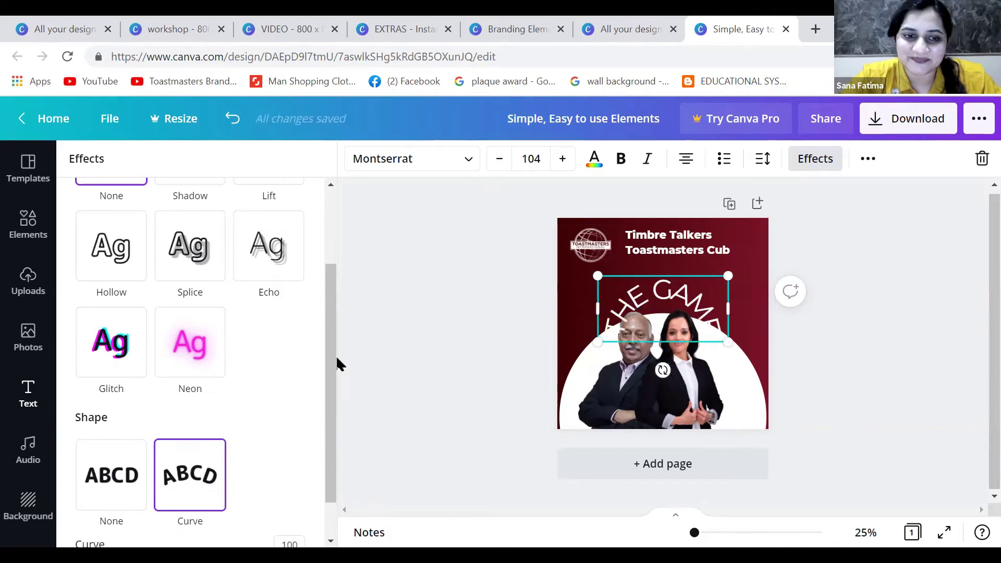
pyautogui.scroll(-1, 323, 417)
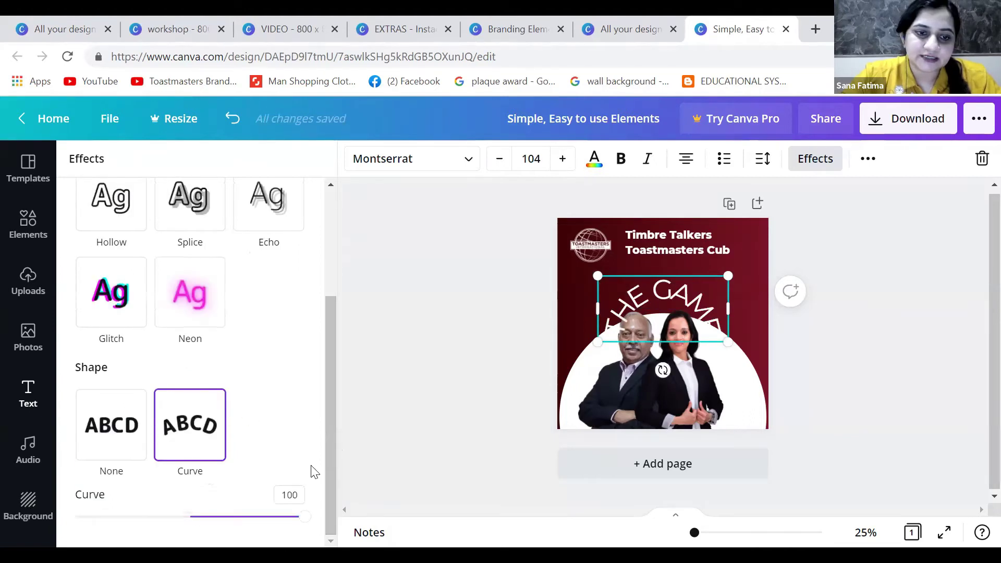
pyautogui.moveTo(304, 516); pyautogui.dragTo(254, 516)
pyautogui.moveTo(667, 286); pyautogui.dragTo(660, 292)
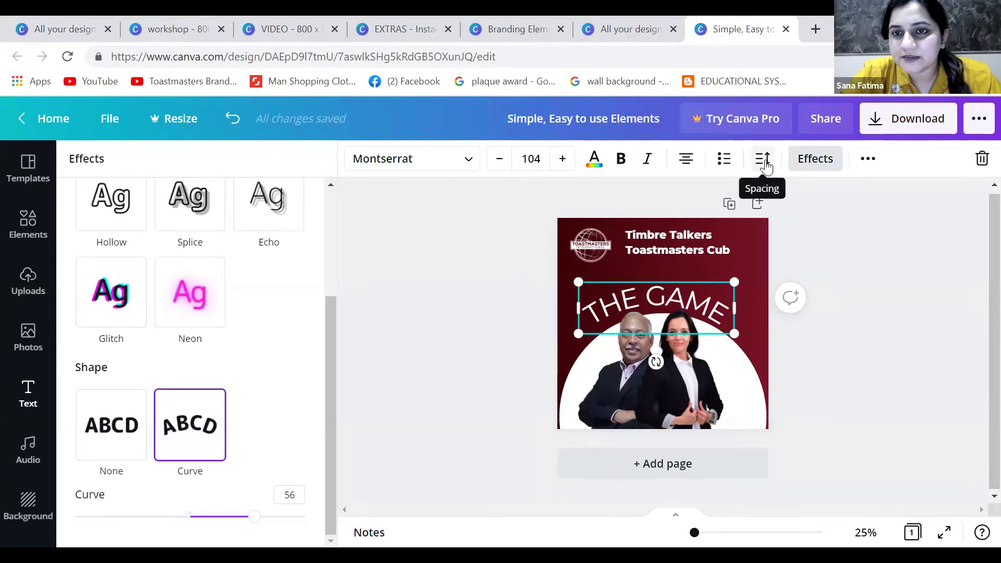
# Widen THE GAME's letter spacing to 171
pyautogui.click(765, 162)
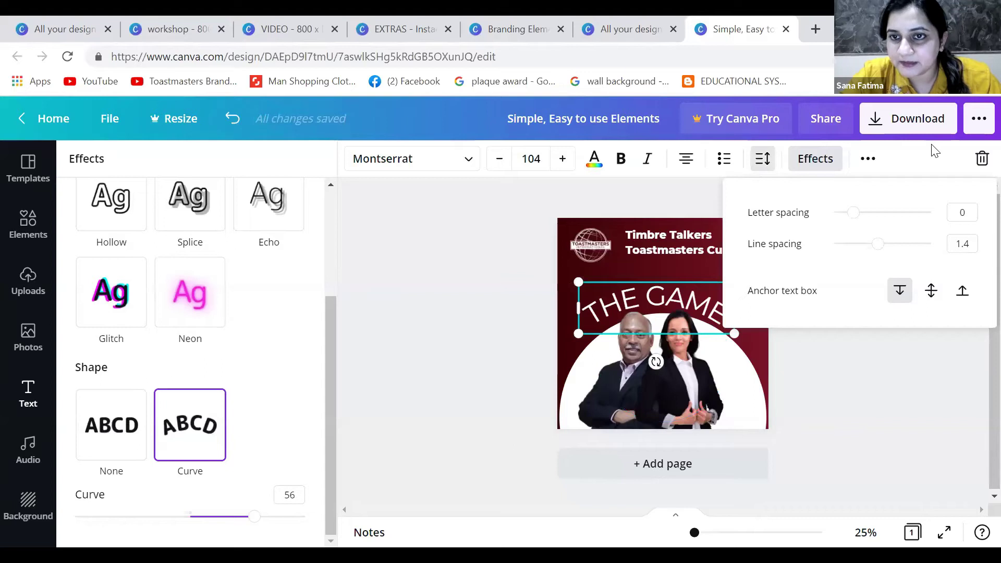
pyautogui.moveTo(853, 213); pyautogui.dragTo(872, 214)
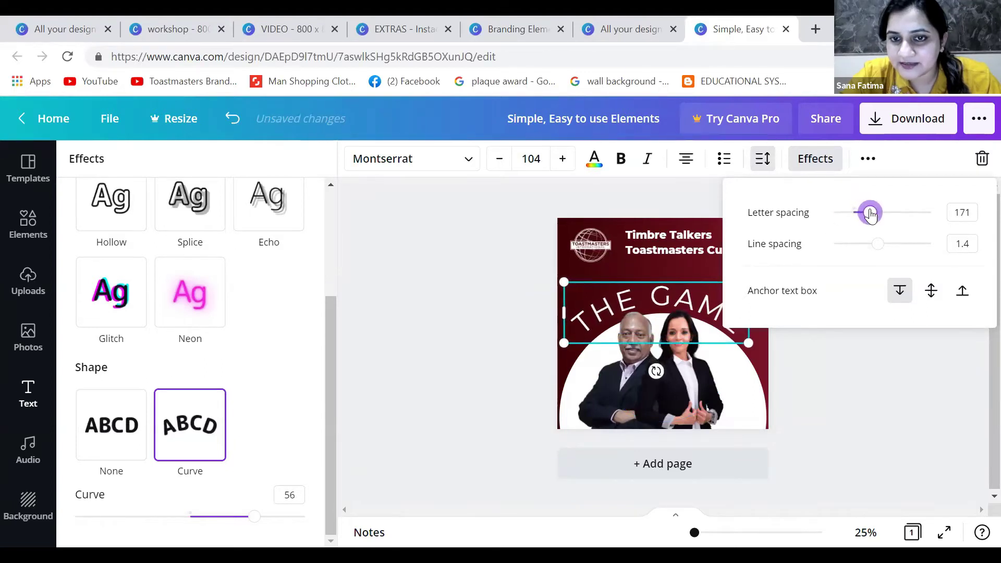
pyautogui.click(642, 303)
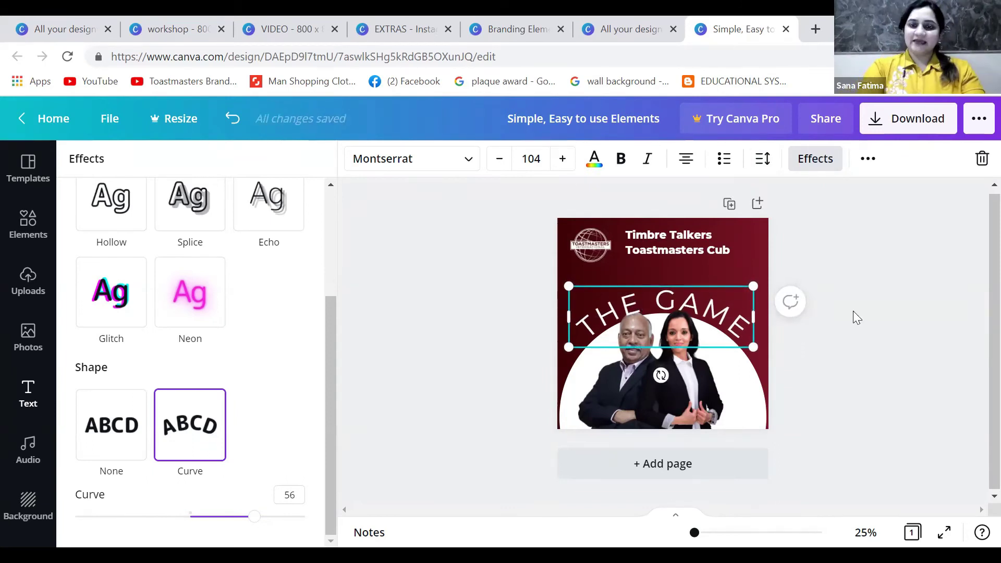
pyautogui.click(853, 311)
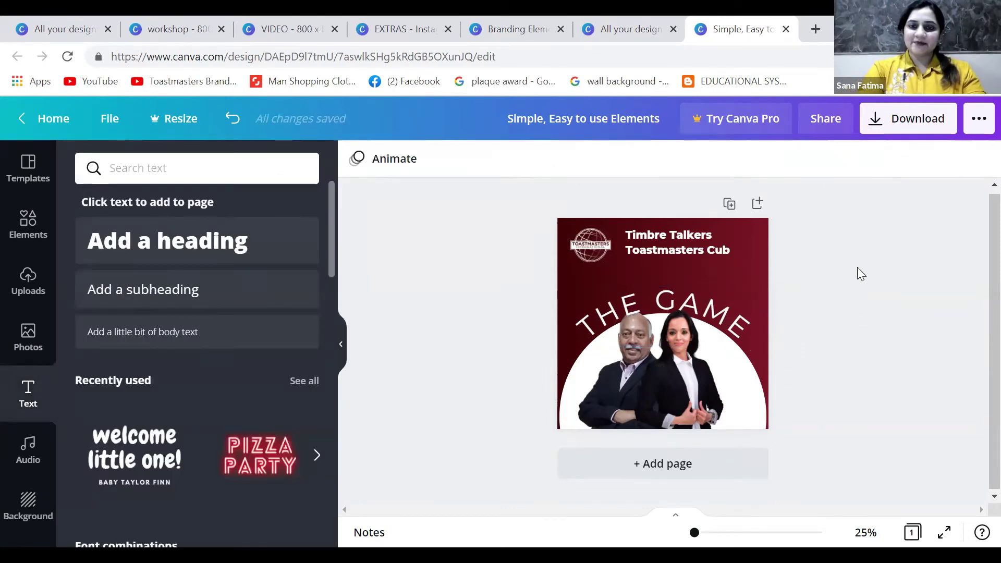
pyautogui.moveTo(508, 300); pyautogui.dragTo(793, 402)
pyautogui.click(523, 367)
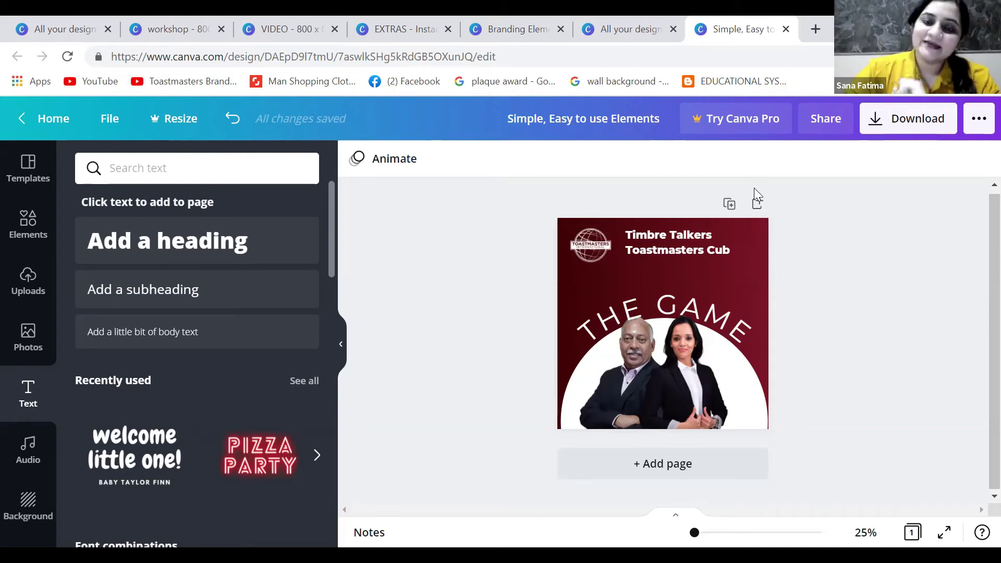
# Add a Source Sans Pro subheading just below the club name
pyautogui.click(147, 295)
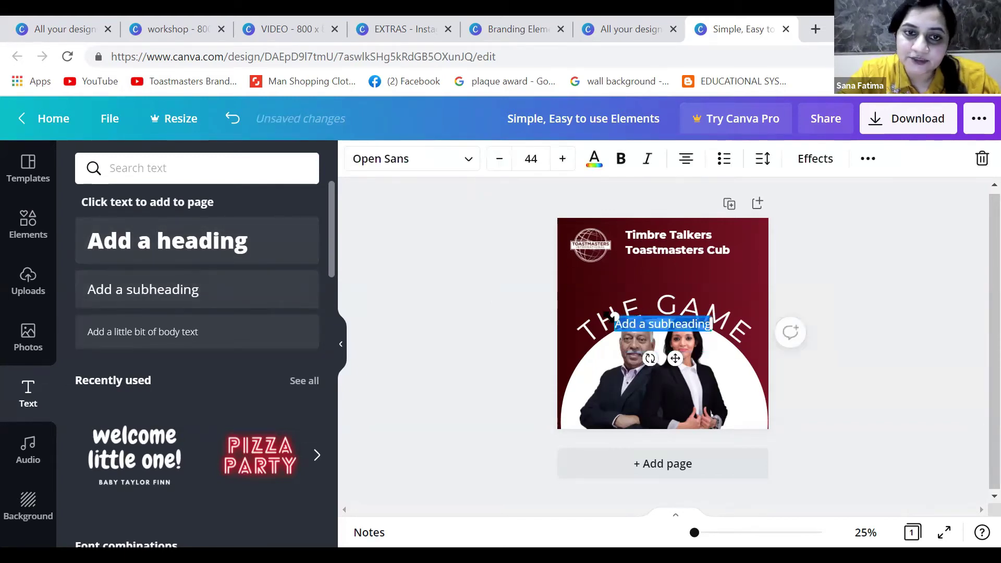
pyautogui.click(473, 166)
pyautogui.write('THE')
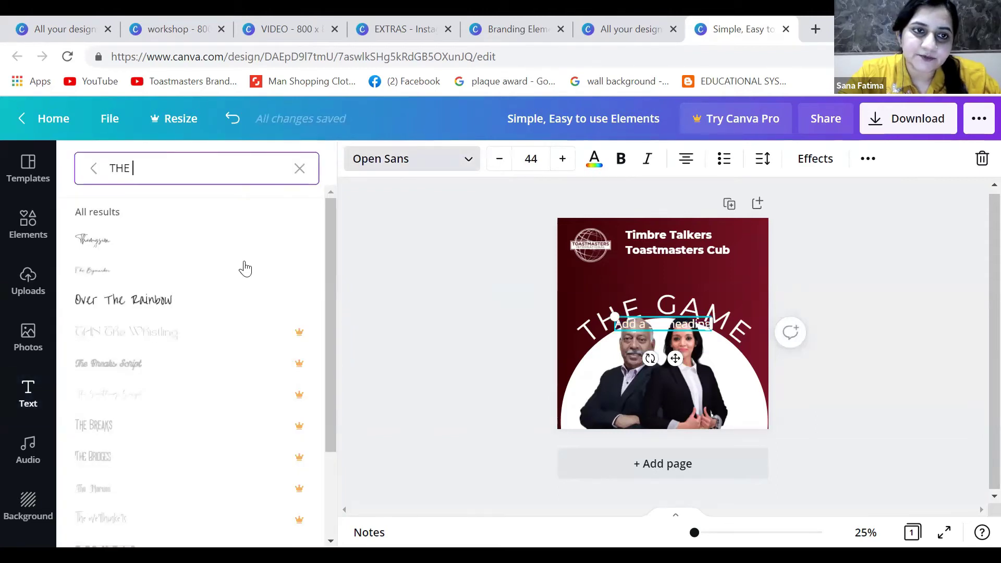
pyautogui.click(299, 168)
pyautogui.write('source sans')
pyautogui.press('Return')
pyautogui.moveTo(676, 358); pyautogui.dragTo(635, 283)
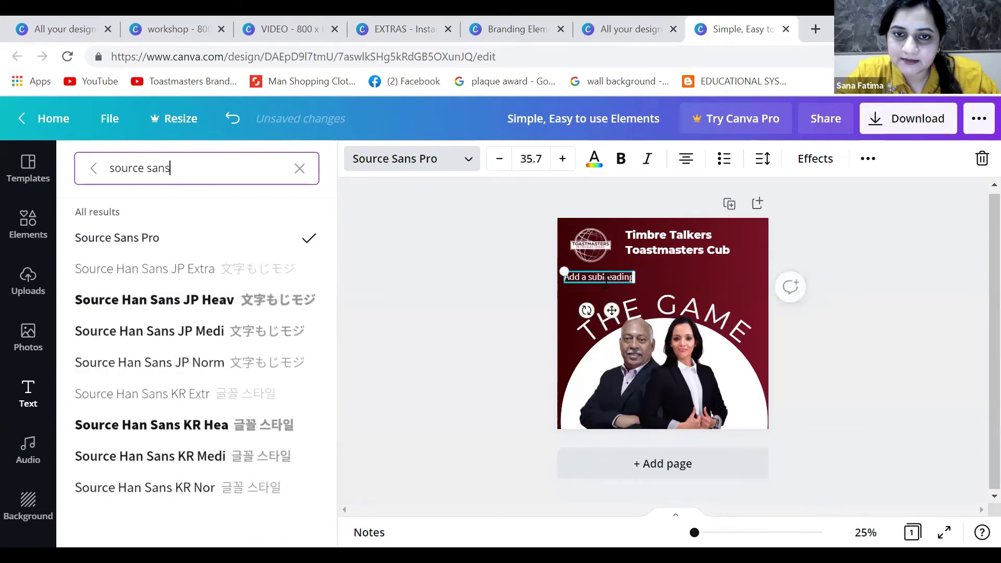
# Fill the subheading with the date and 'Let's unwind, connect and learn in a special meeting' tagline
pyautogui.click(609, 280)
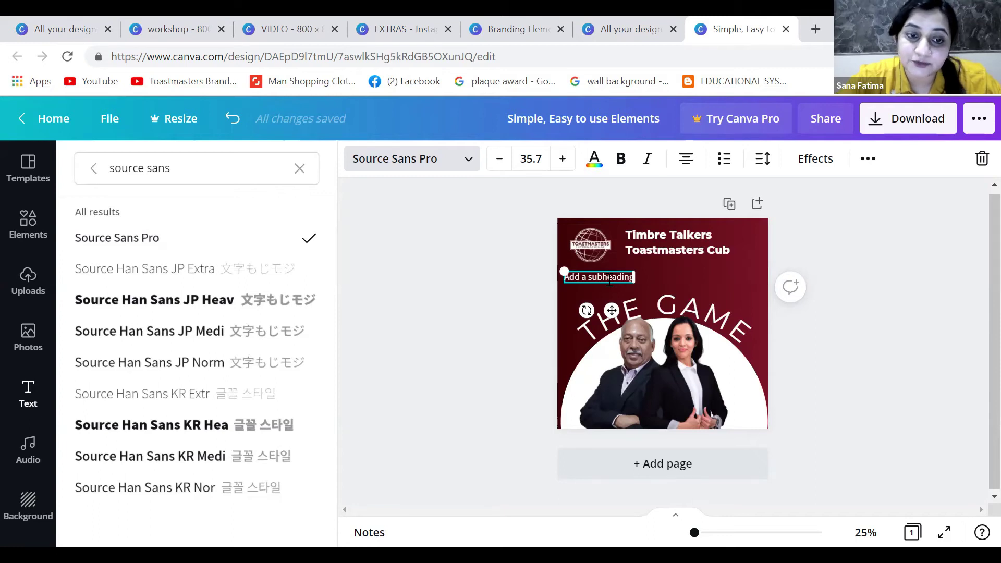
pyautogui.click(609, 279)
pyautogui.write('This Tuesday,')
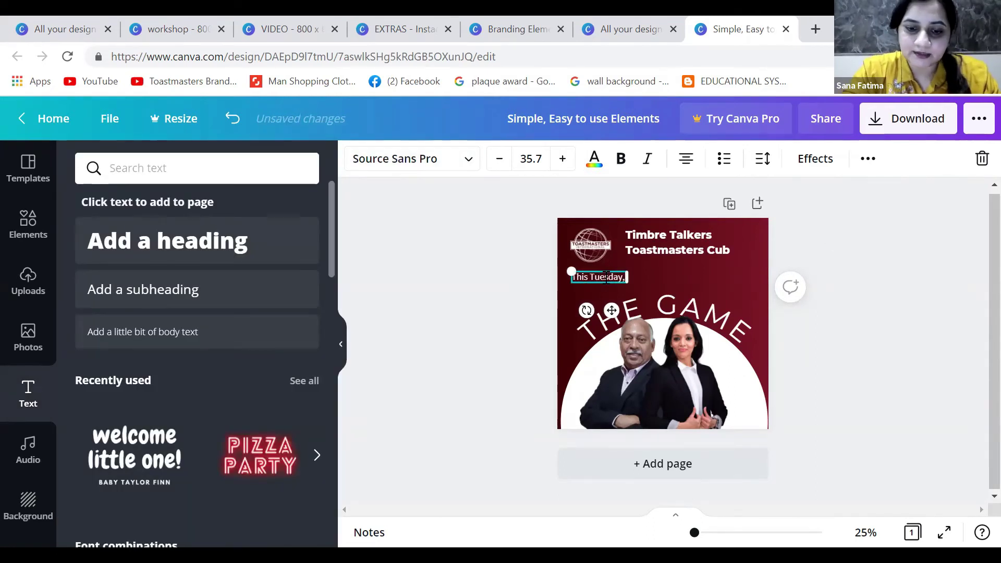
pyautogui.write(" 25th od SEptember 2021 Let's unwind, connect and learn in a special meeting.")
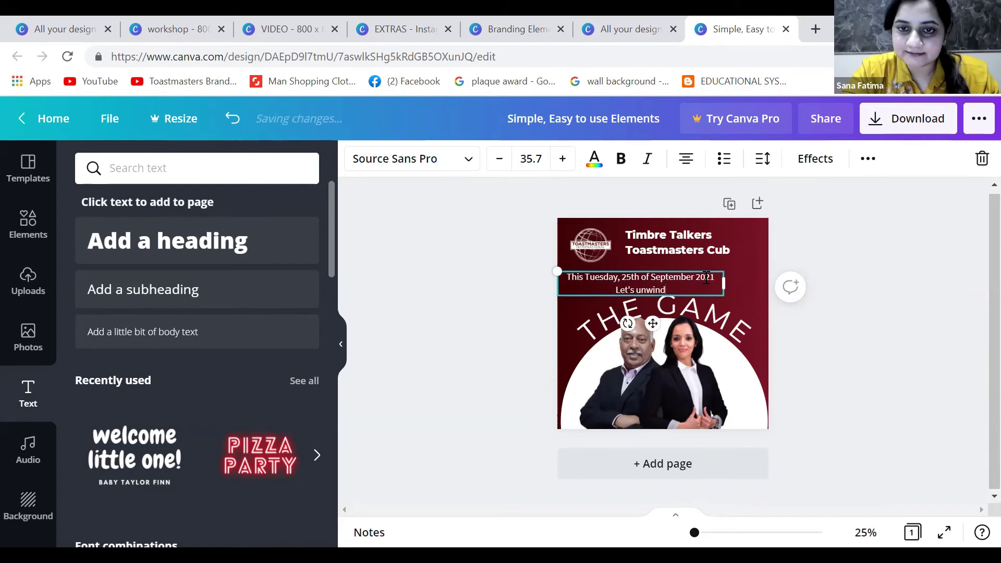
pyautogui.click(673, 282)
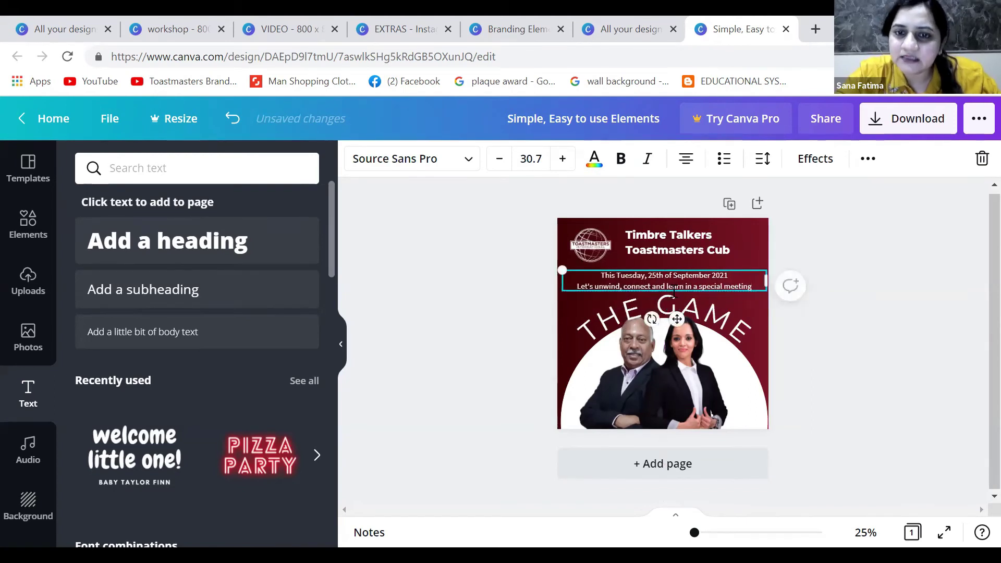
# Reduce the date text's line spacing from 1.4 to 0.9
pyautogui.click(763, 159)
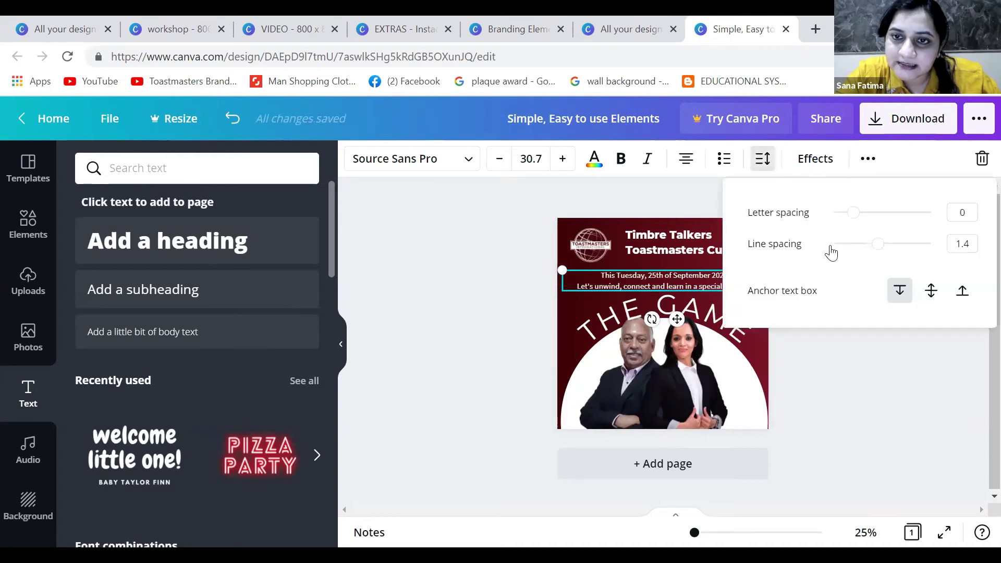
pyautogui.moveTo(879, 248); pyautogui.dragTo(854, 251)
pyautogui.click(404, 353)
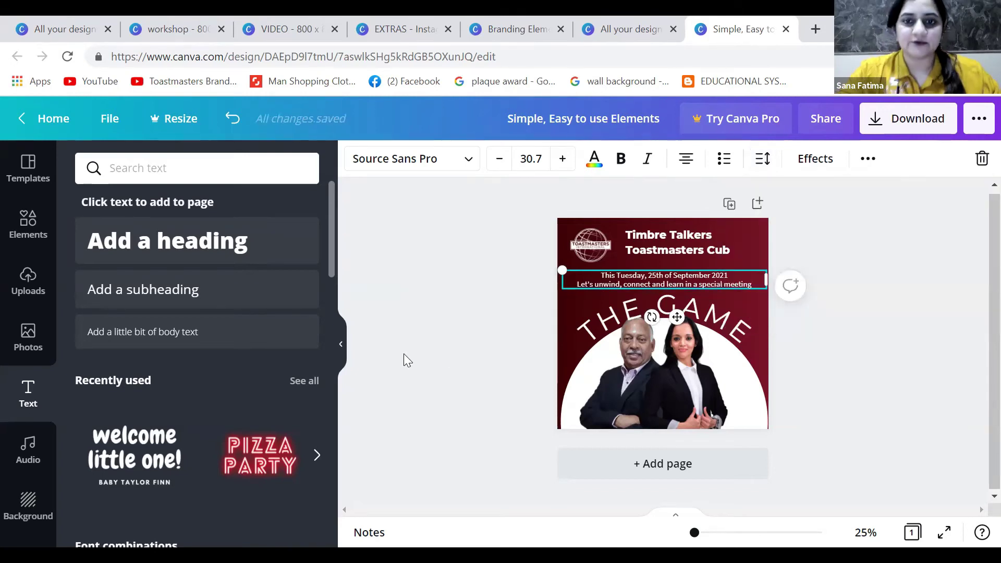
pyautogui.click(404, 354)
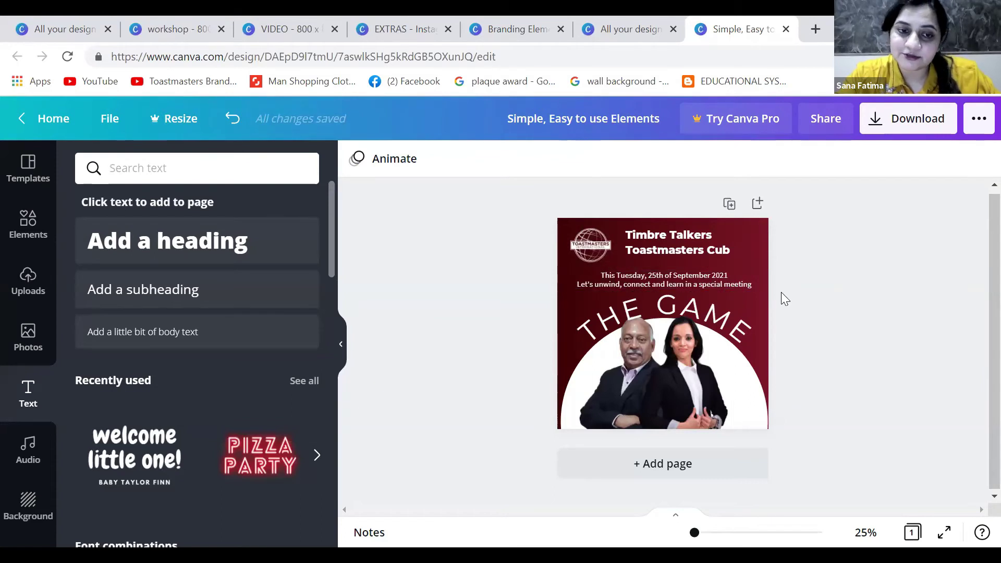
pyautogui.hotkey('ctrl', 'z')
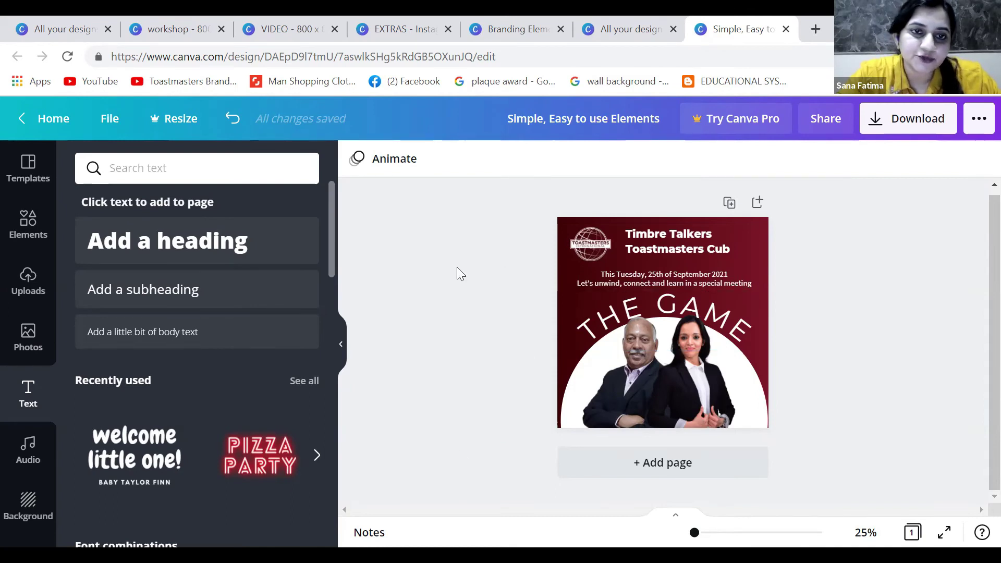
# Paste a copy of the dark blue rectangle and resize it into a band across the photo's bottom
pyautogui.hotkey('ctrl', 'v')
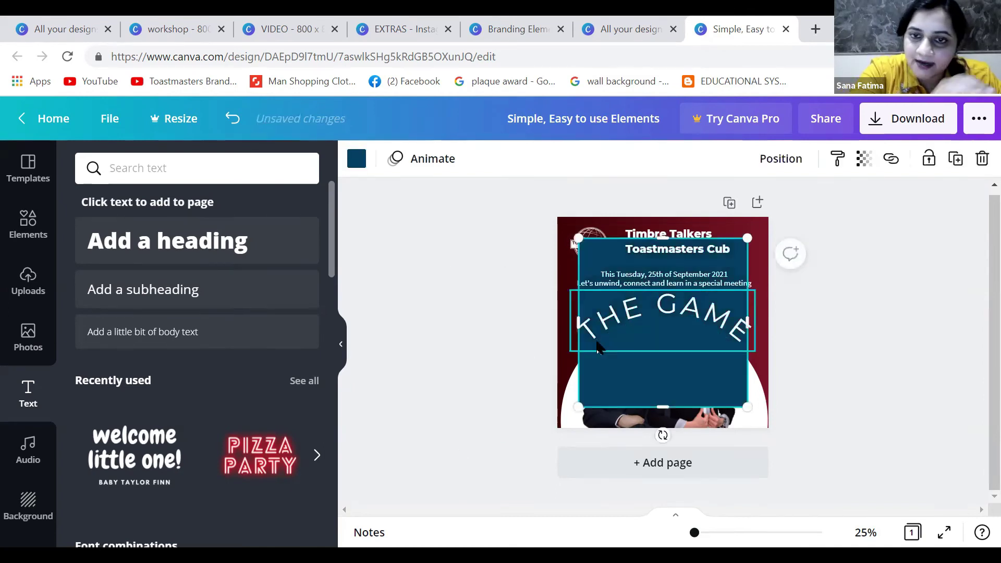
pyautogui.moveTo(663, 238); pyautogui.dragTo(651, 400)
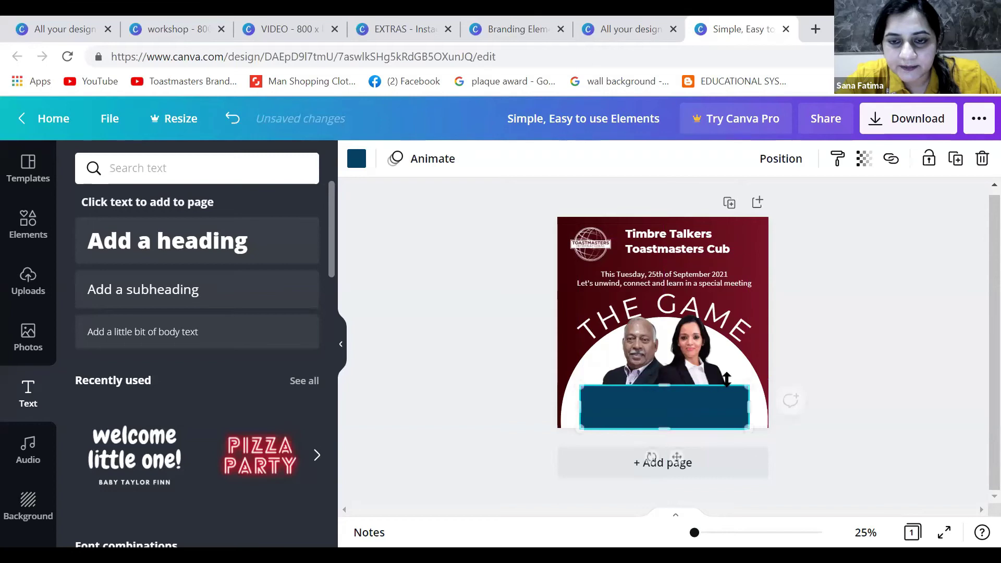
pyautogui.moveTo(745, 403); pyautogui.dragTo(734, 402)
pyautogui.moveTo(583, 403); pyautogui.dragTo(582, 403)
pyautogui.moveTo(655, 408); pyautogui.dragTo(655, 408)
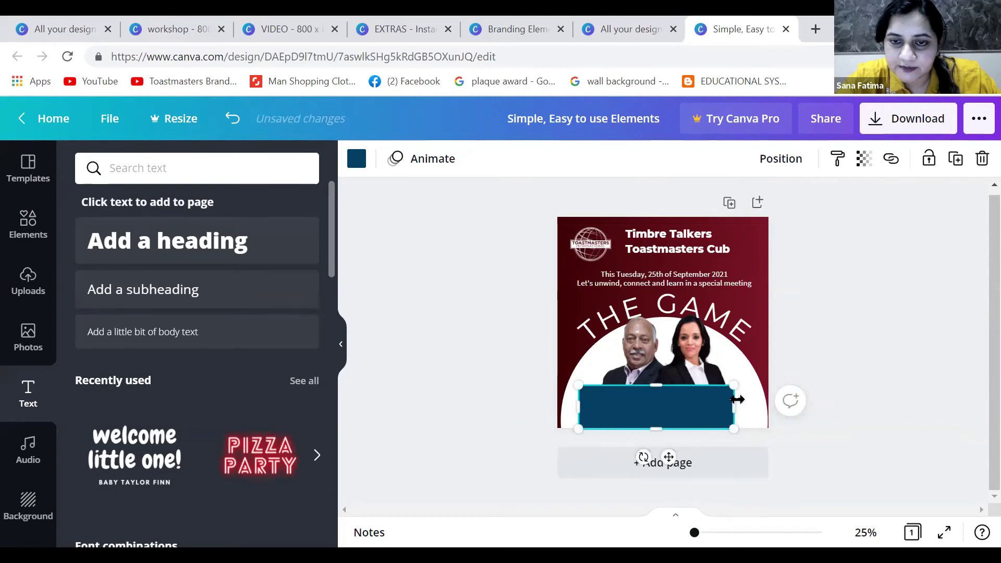
pyautogui.moveTo(737, 400); pyautogui.dragTo(742, 400)
# Fill the band with the maroon brand colour at about 70 transparency and nudge it right
pyautogui.click(357, 159)
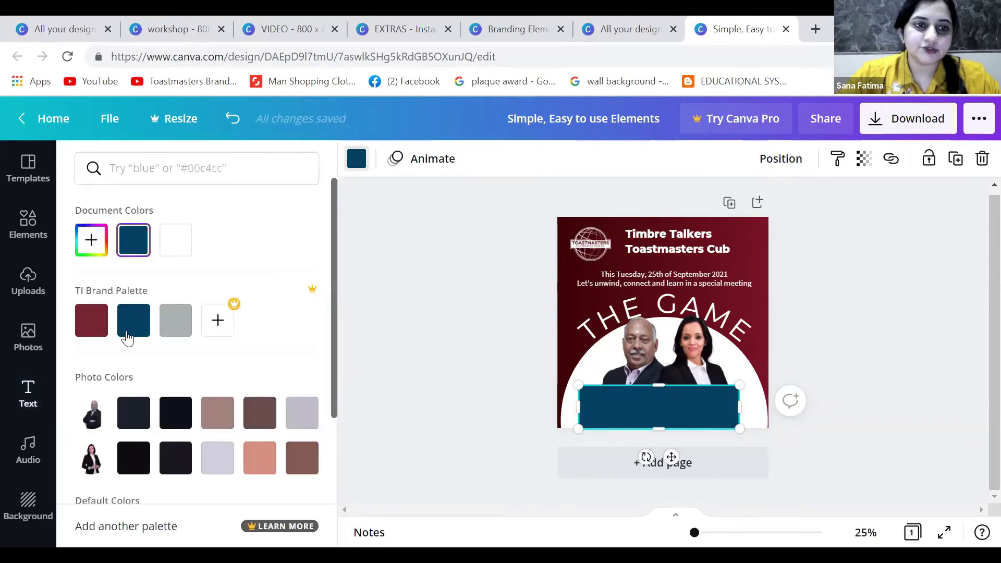
pyautogui.click(91, 319)
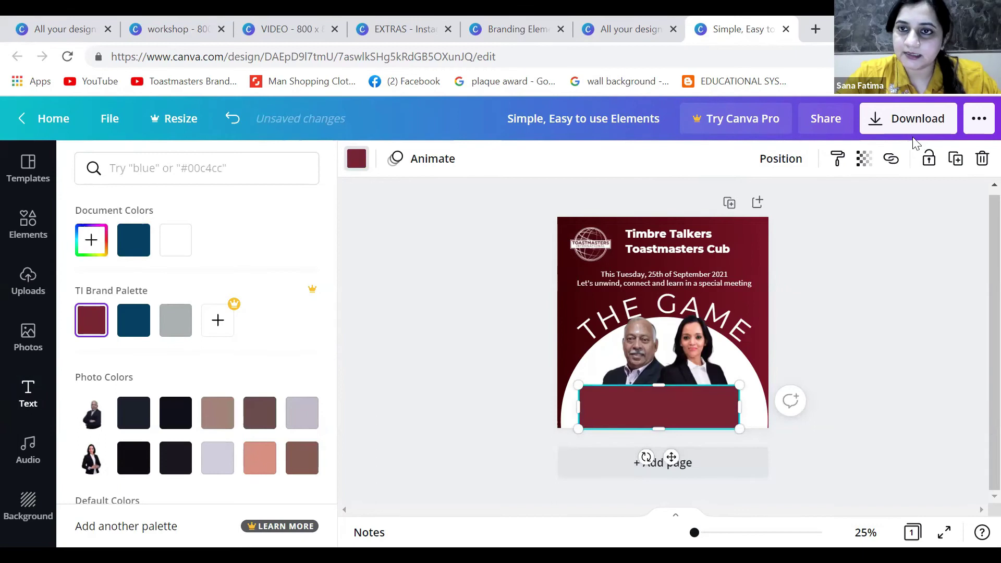
pyautogui.click(870, 159)
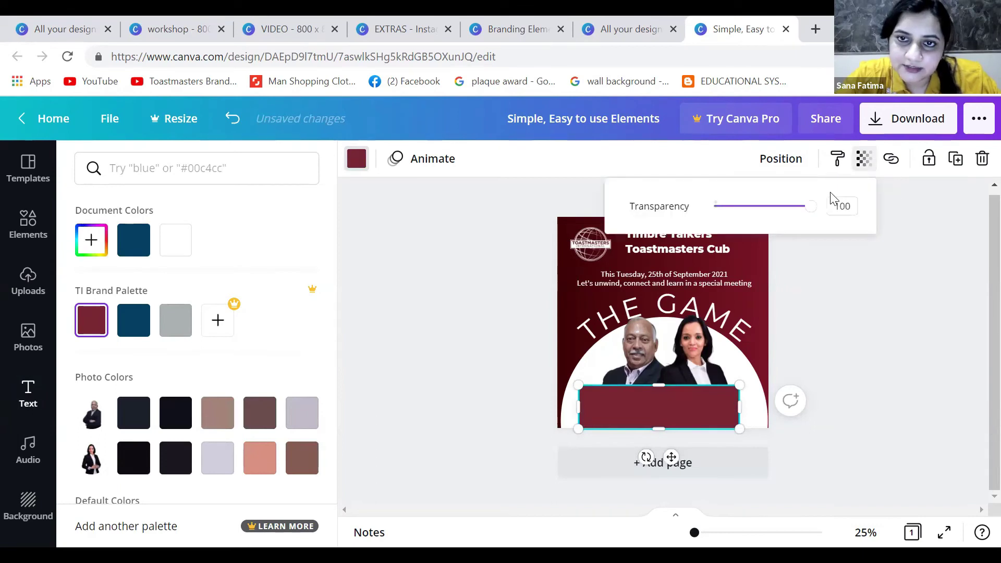
pyautogui.moveTo(814, 209); pyautogui.dragTo(783, 209)
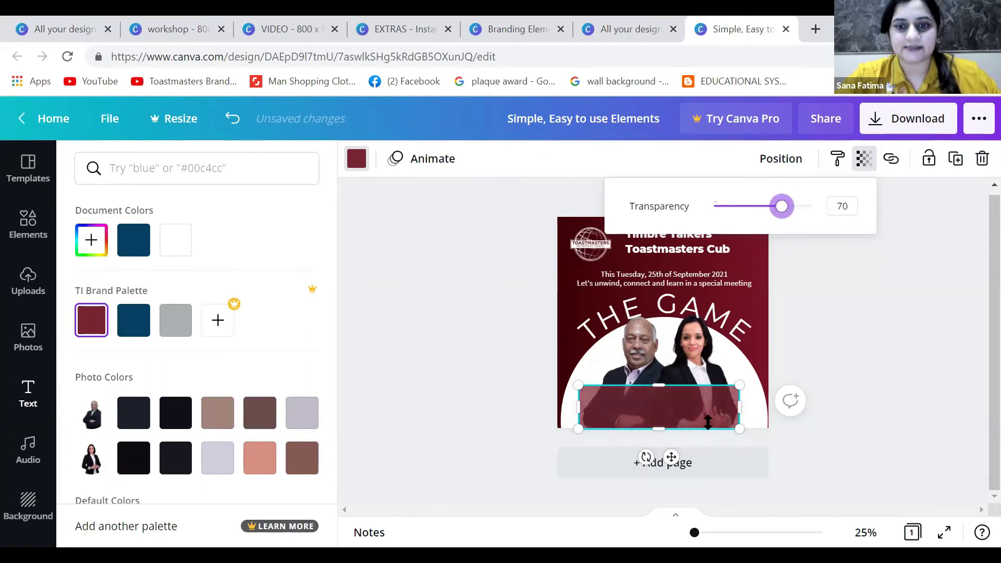
pyautogui.click(701, 415)
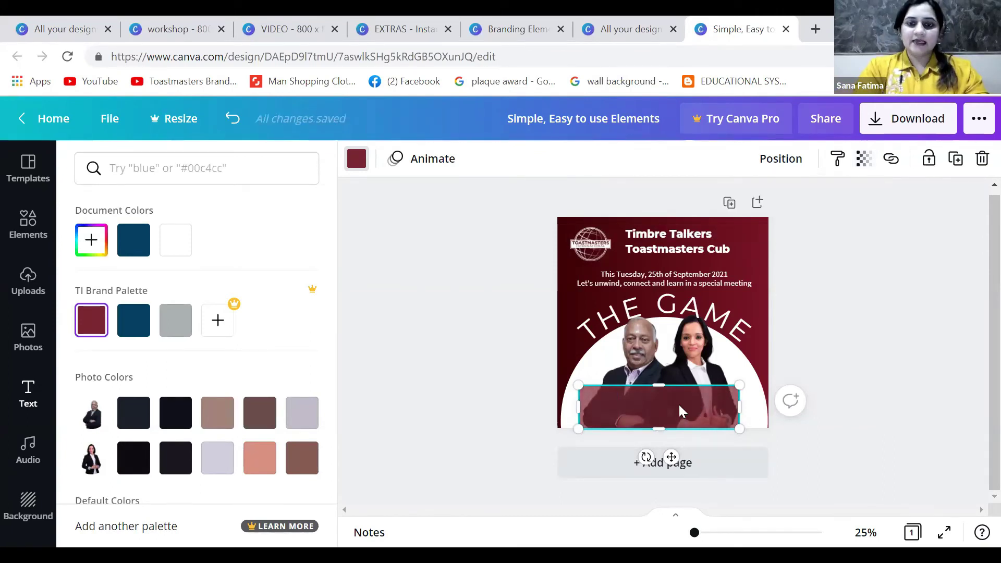
pyautogui.moveTo(685, 405); pyautogui.dragTo(739, 408)
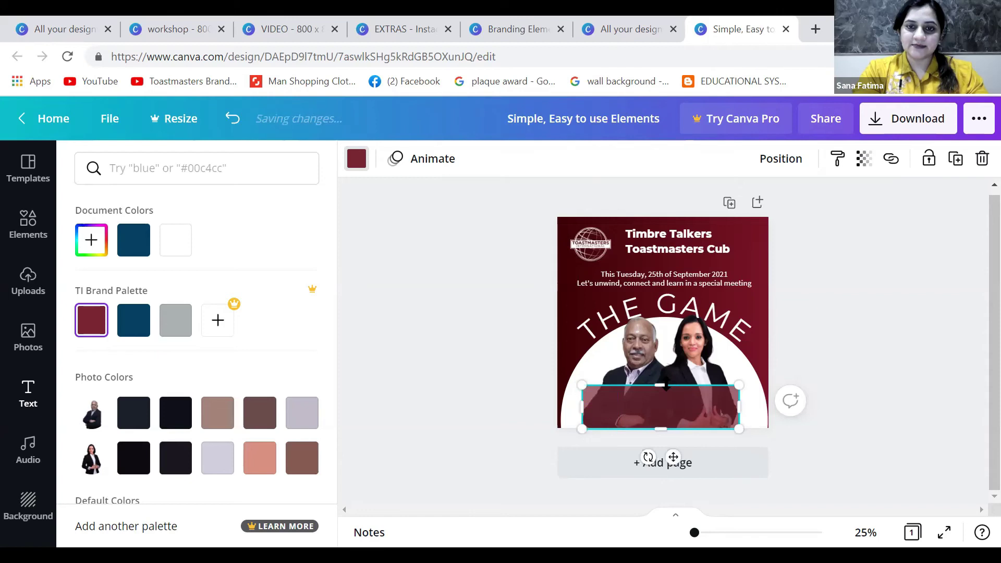
pyautogui.press('Escape')
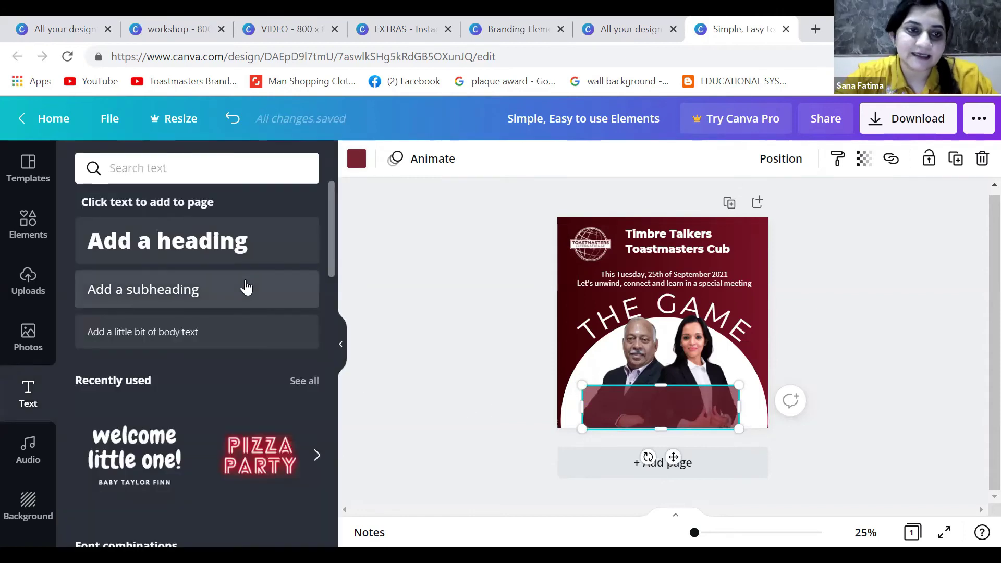
# Copy the date text onto the panel as the first speaker's name, placed at the left
pyautogui.click(626, 284)
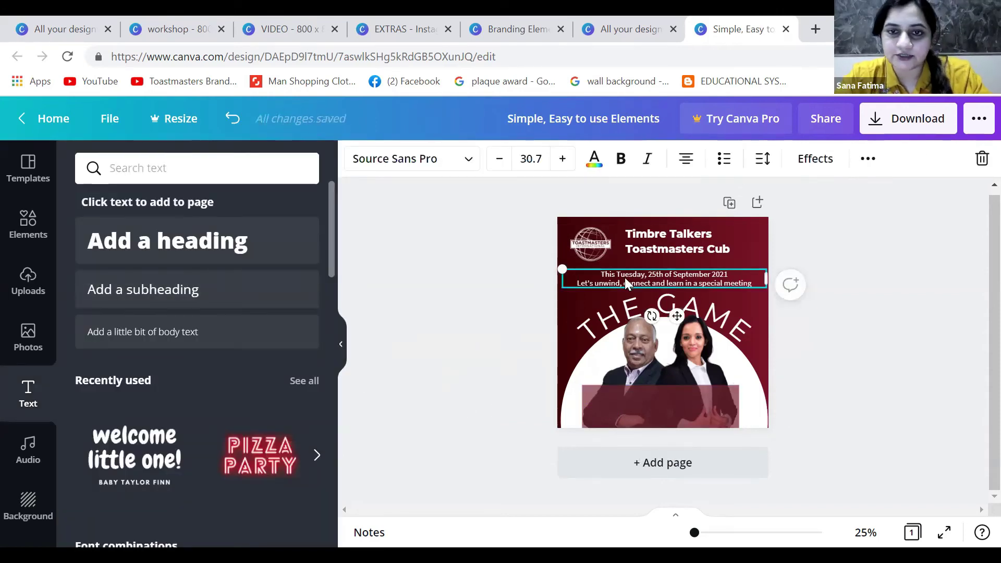
pyautogui.moveTo(677, 315); pyautogui.dragTo(689, 441)
pyautogui.doubleClick(674, 390)
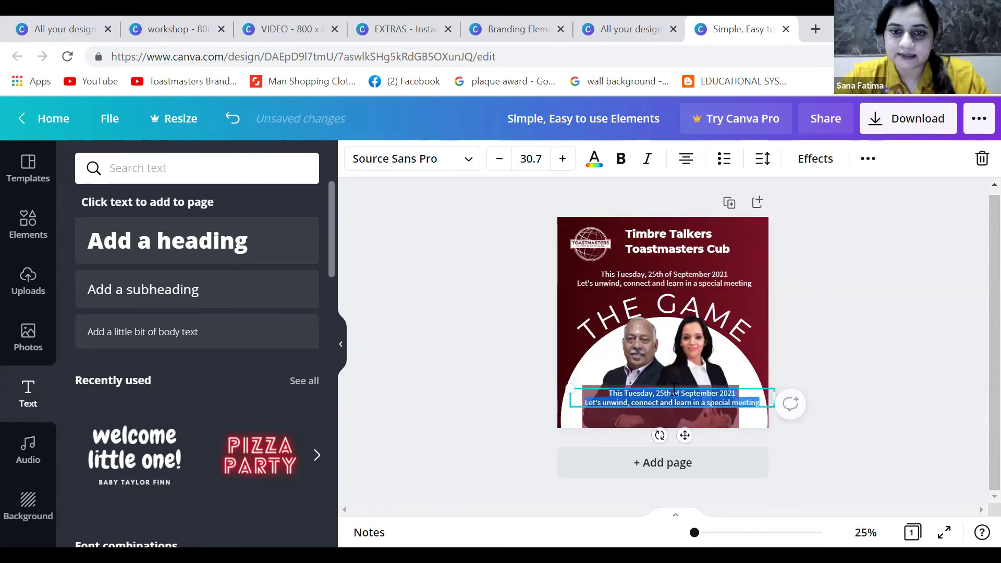
pyautogui.hotkey('ctrl', '+')
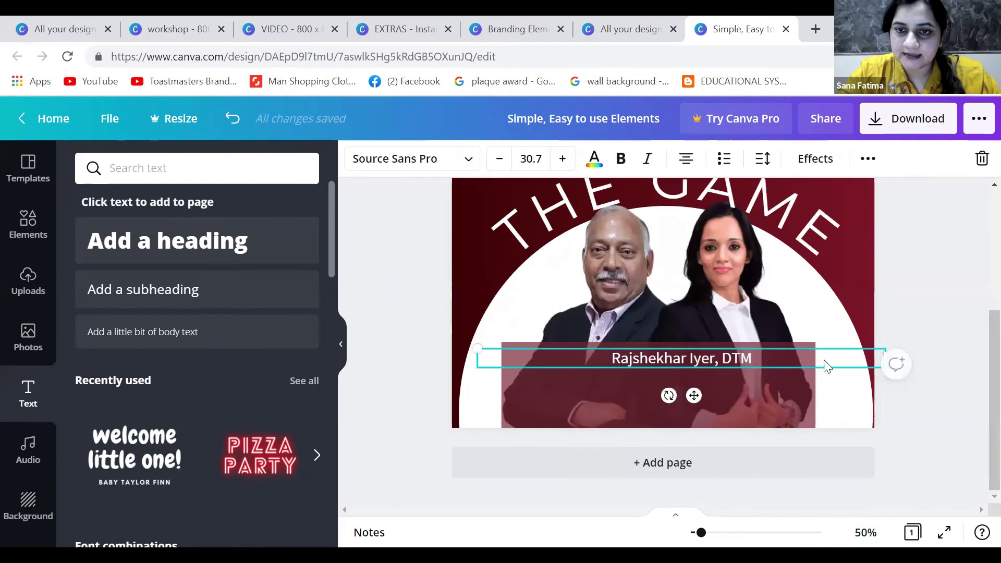
pyautogui.moveTo(476, 359); pyautogui.dragTo(734, 340)
pyautogui.moveTo(822, 393); pyautogui.dragTo(604, 387)
# Duplicate the name into a 'Toastmaster of the day' role line beneath it
pyautogui.hotkey('ctrl', 'd')
# Add a line with the Zoom meeting ID and passcode on the panel
pyautogui.hotkey('ctrl', 'd')
pyautogui.moveTo(599, 399); pyautogui.dragTo(593, 412)
pyautogui.write('T')
pyautogui.write('oastmaster of the day')
pyautogui.click(868, 158)
pyautogui.click(536, 203)
pyautogui.hotkey('ctrl', 'd')
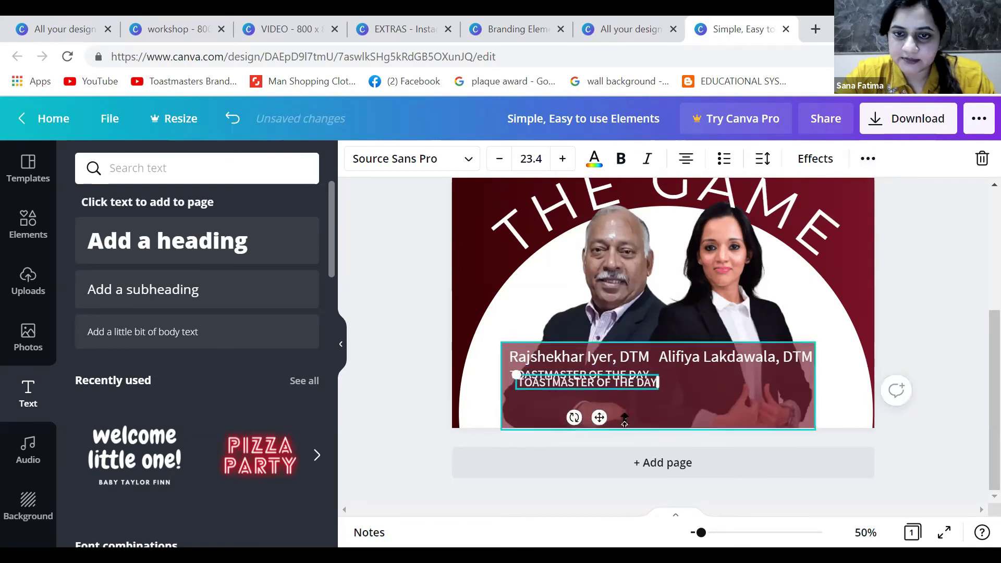
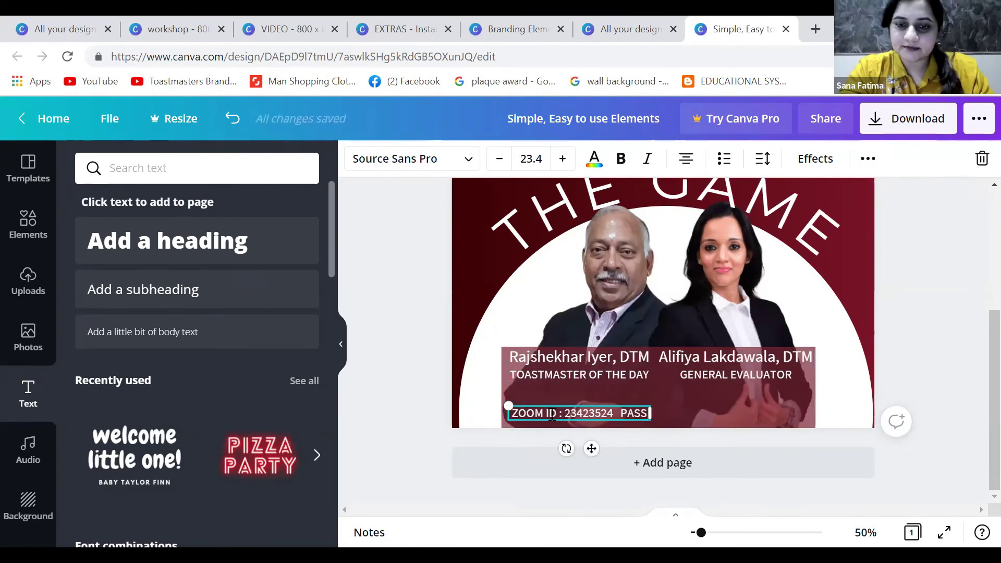
pyautogui.click(404, 334)
pyautogui.hotkey('ctrl', '-')
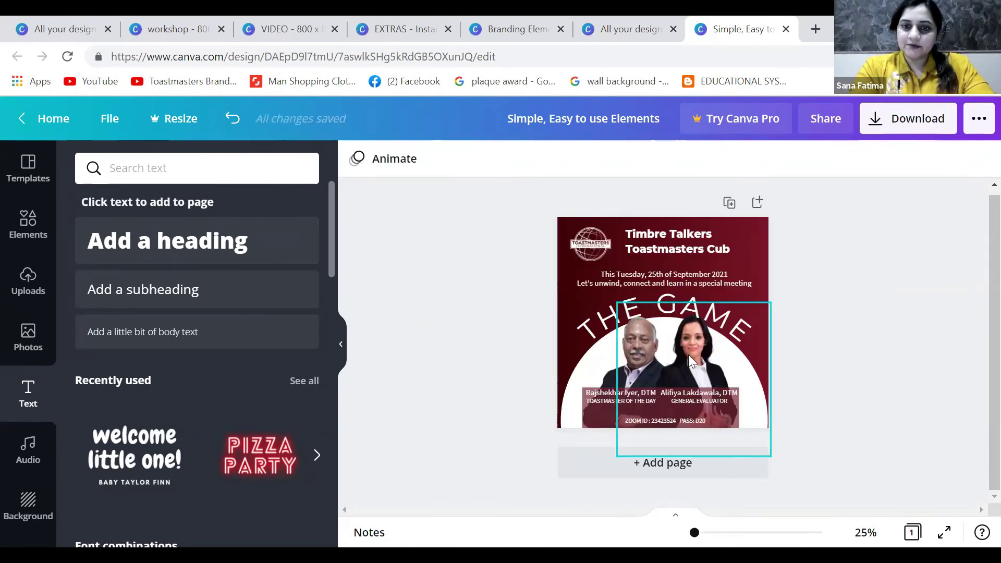
# Lock the background image and the boxed image element in place
pyautogui.click(690, 359)
pyautogui.click(928, 159)
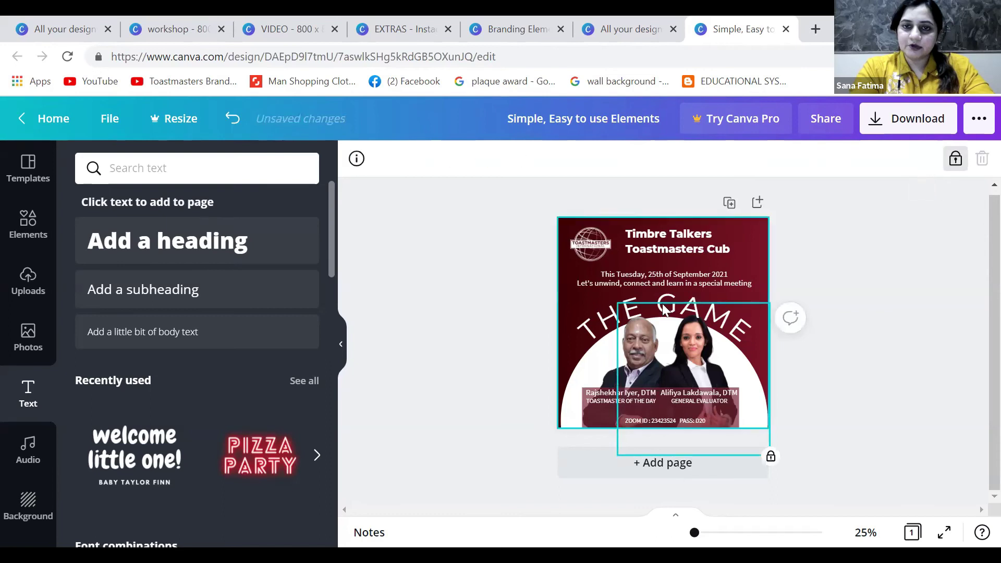
pyautogui.click(602, 379)
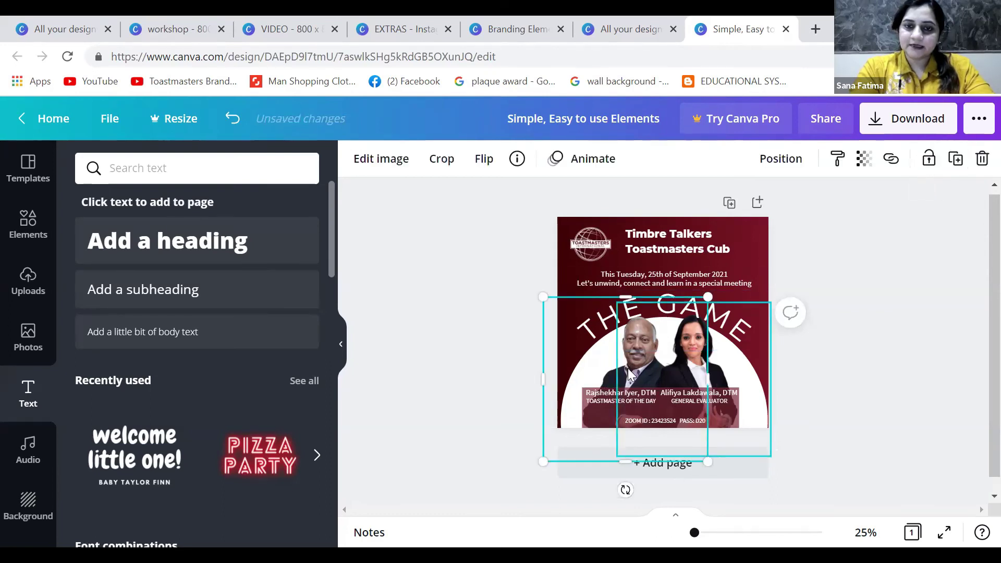
pyautogui.click(621, 374)
pyautogui.click(605, 379)
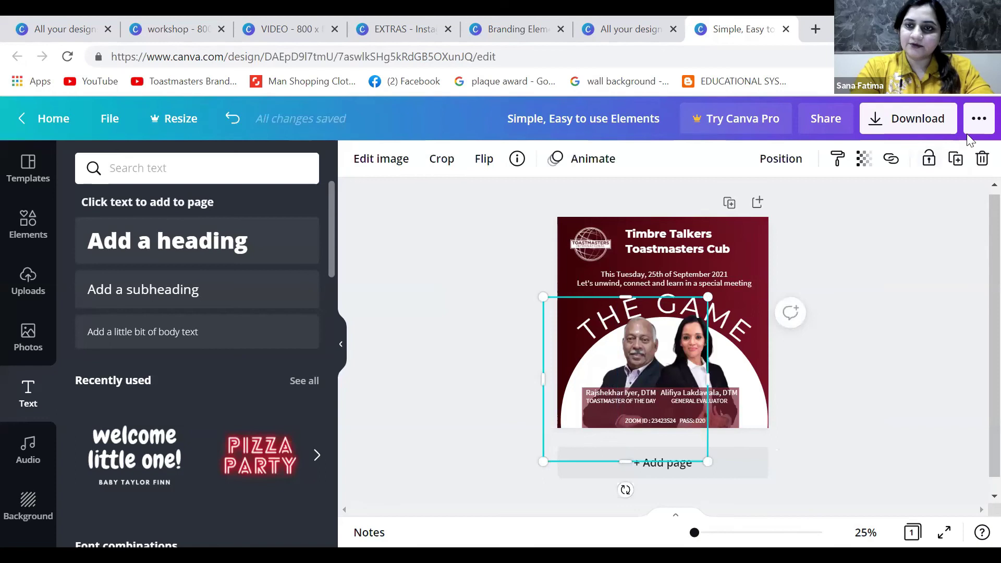
pyautogui.click(928, 158)
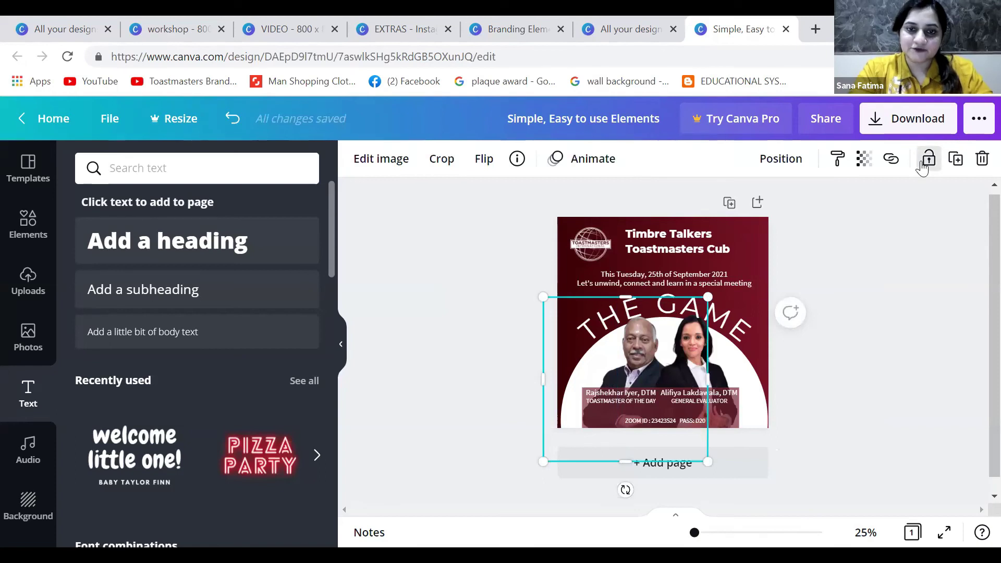
pyautogui.click(531, 386)
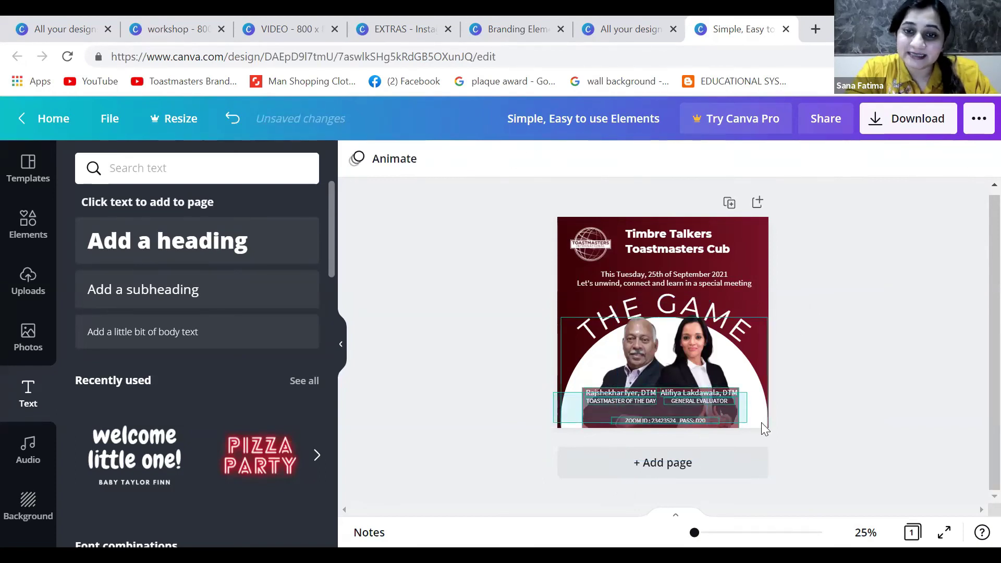
# Move the speaker names group slightly down and enlarge the Zoom details line to 33.1
pyautogui.click(658, 409)
pyautogui.moveTo(650, 406); pyautogui.dragTo(649, 420)
pyautogui.click(855, 368)
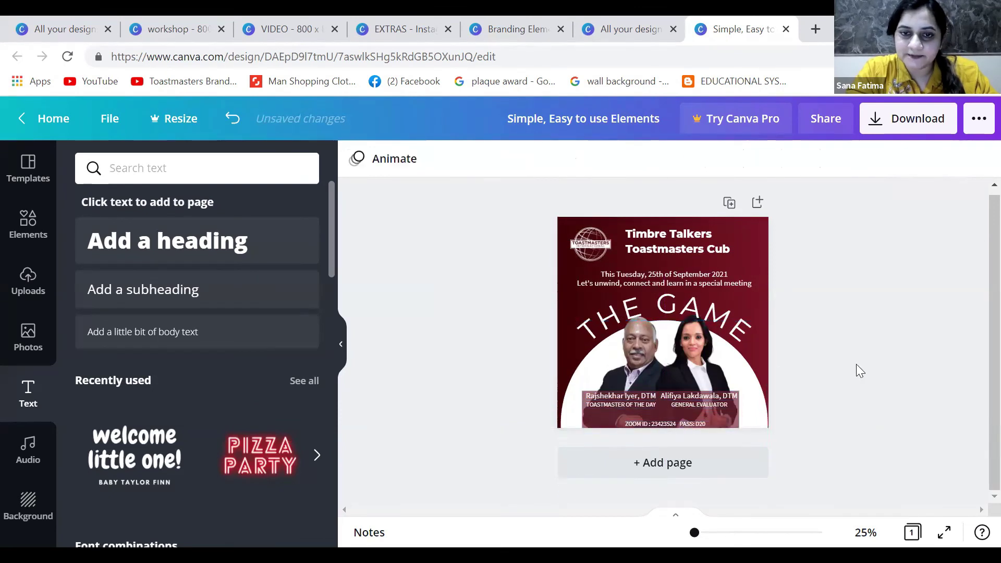
pyautogui.click(660, 420)
pyautogui.click(497, 347)
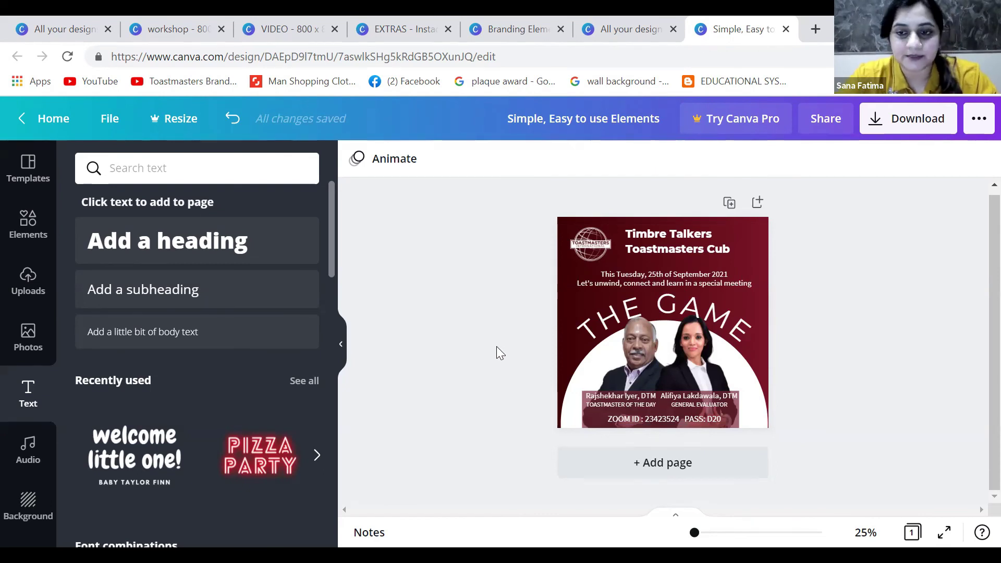
pyautogui.click(669, 241)
pyautogui.click(815, 297)
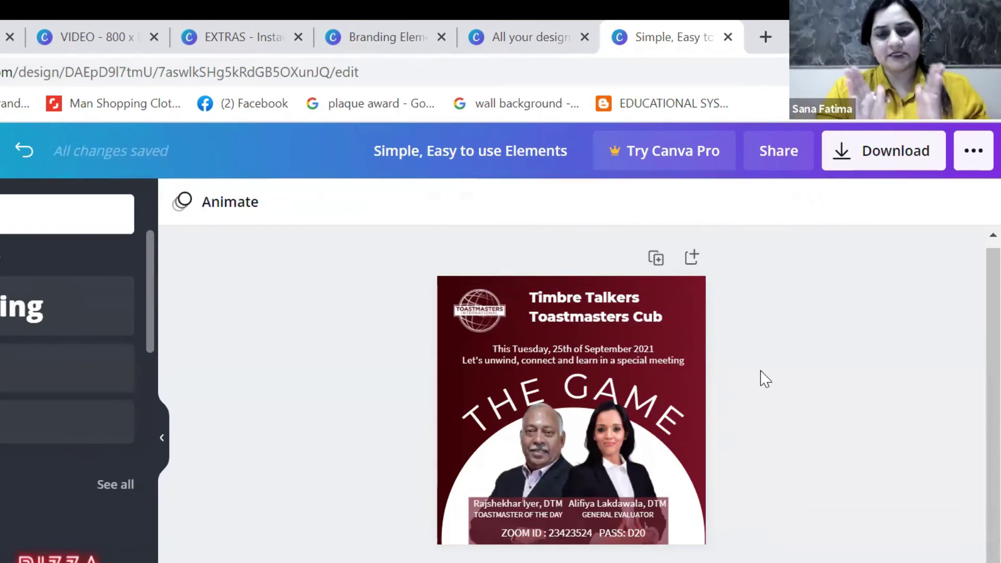